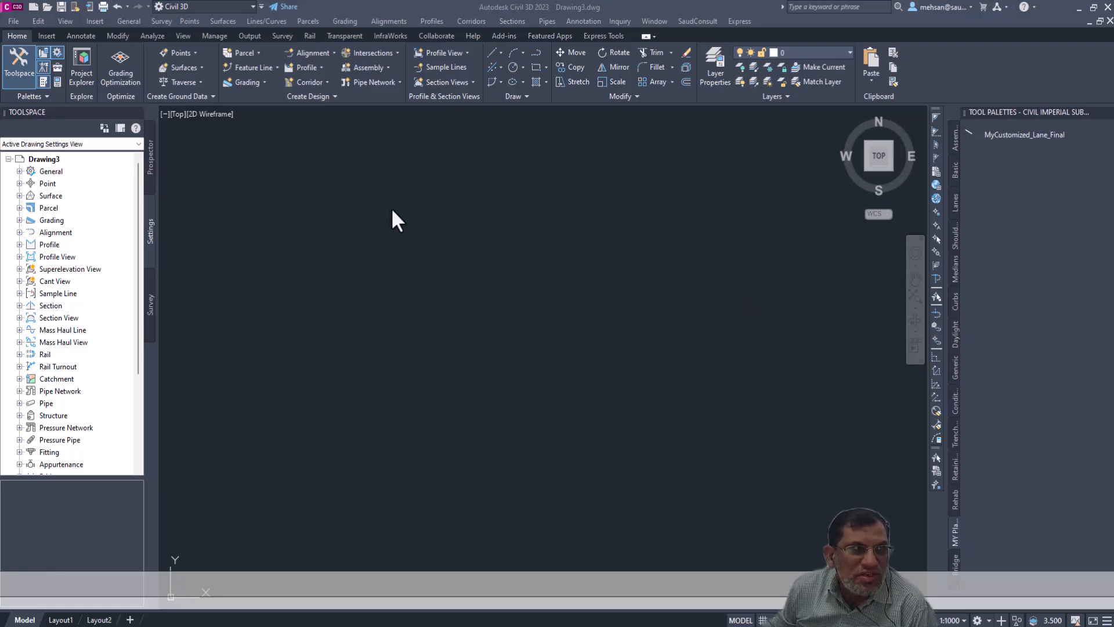
Step: Launch Infrastructure Parts Editor and open the recent catalog Generic Drainage with Pipe Connections - Metric - My Own
{"action": "left_click", "coordinate": [339, 100]}
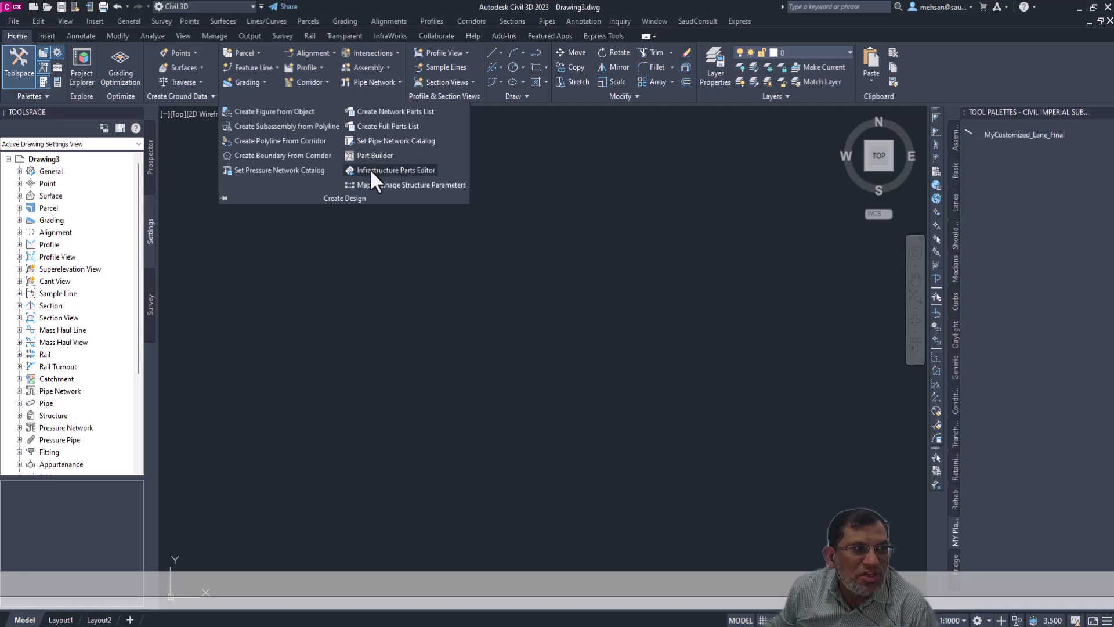
{"action": "left_click", "coordinate": [405, 170]}
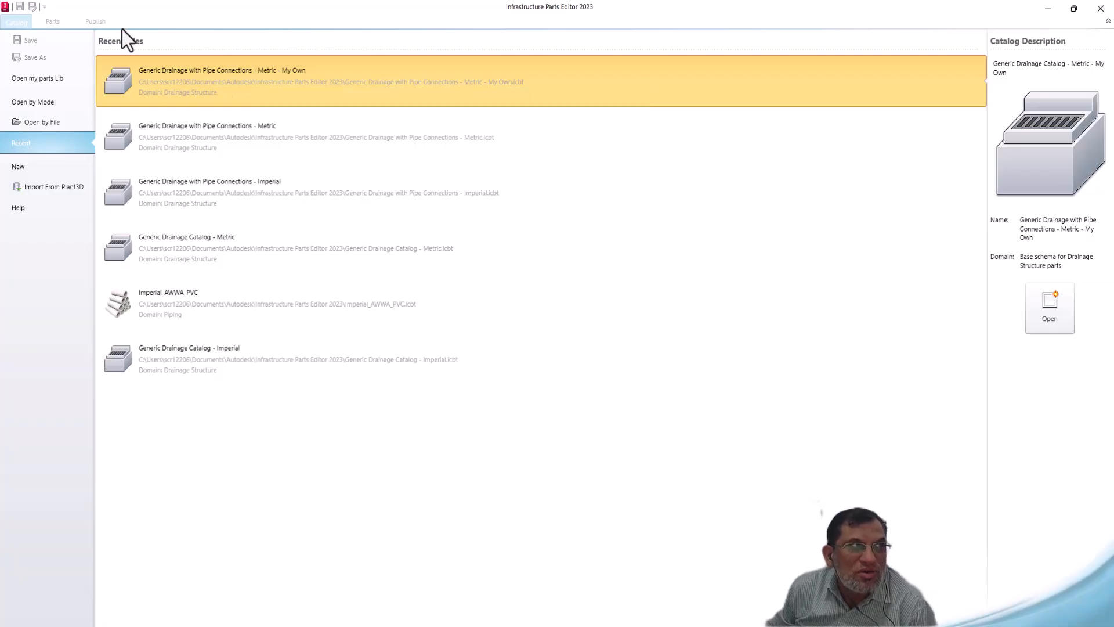
{"action": "double_click", "coordinate": [256, 75]}
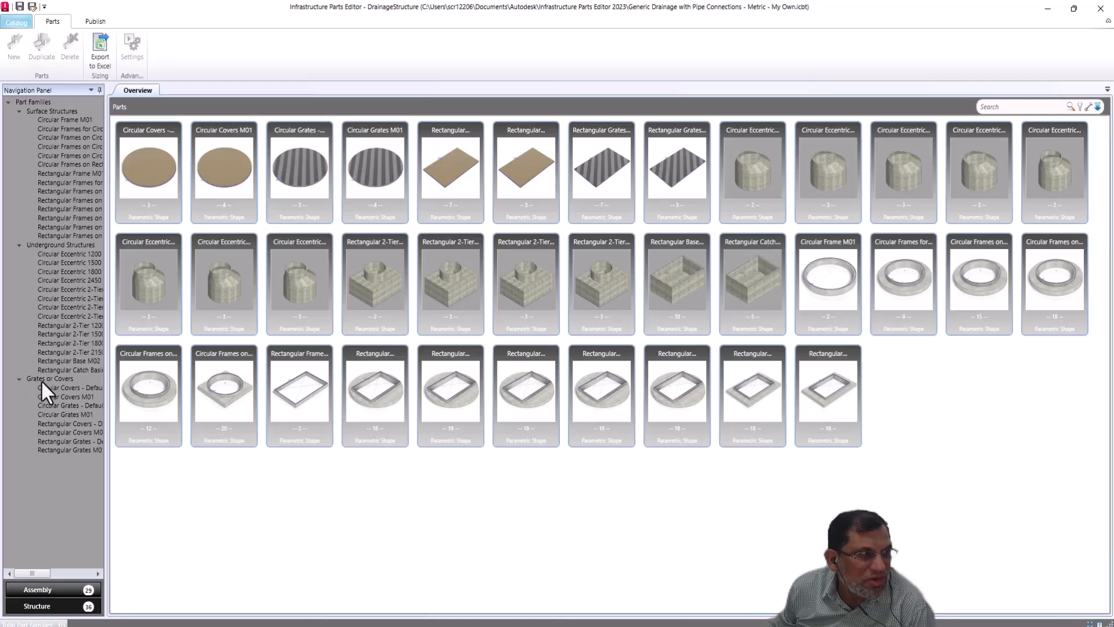
Step: Rename the underground structure family Circular Eccentric 1200 mm Base Structure M02 as Circular Eccentric 1200 mm Base Structure M02 MY Own
{"action": "left_click", "coordinate": [69, 255]}
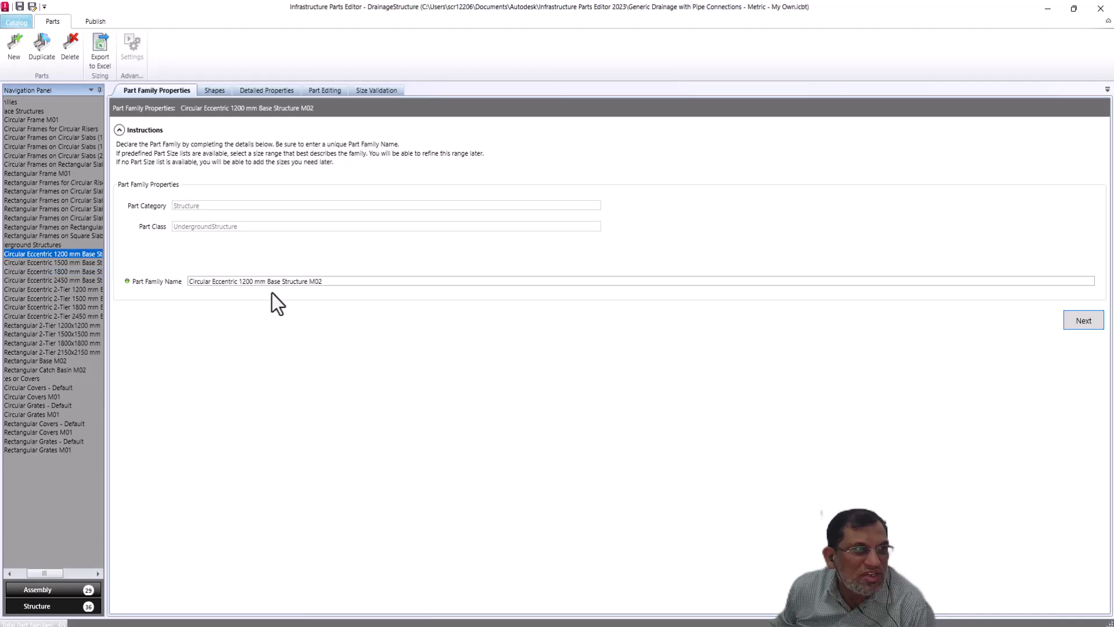
{"action": "left_click", "coordinate": [327, 281]}
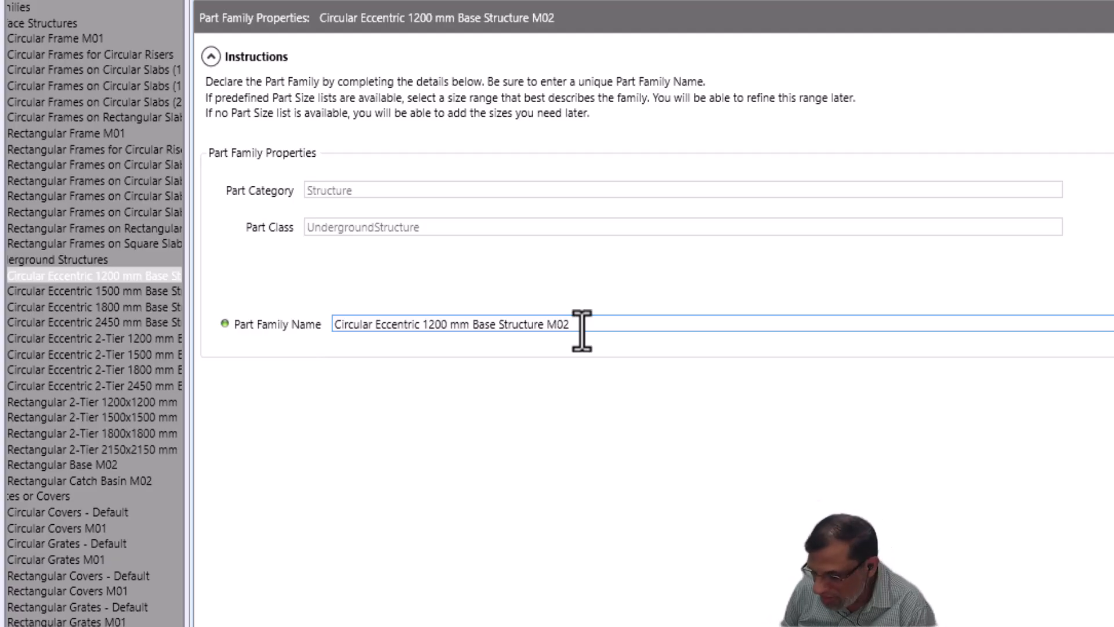
{"action": "type", "text": "MY"}
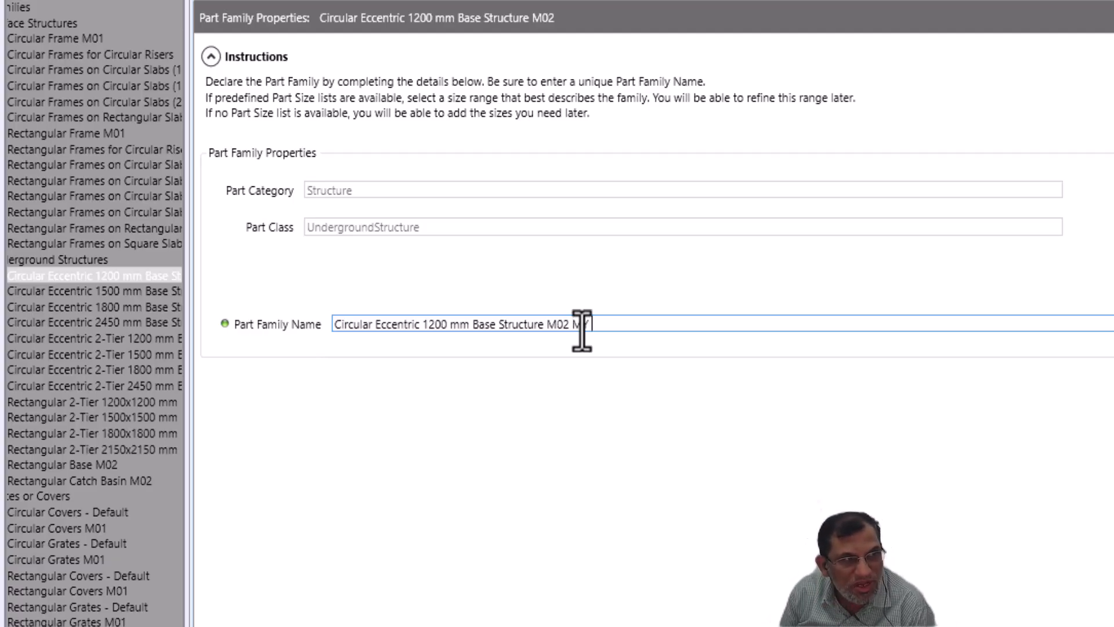
{"action": "type", "text": " Own"}
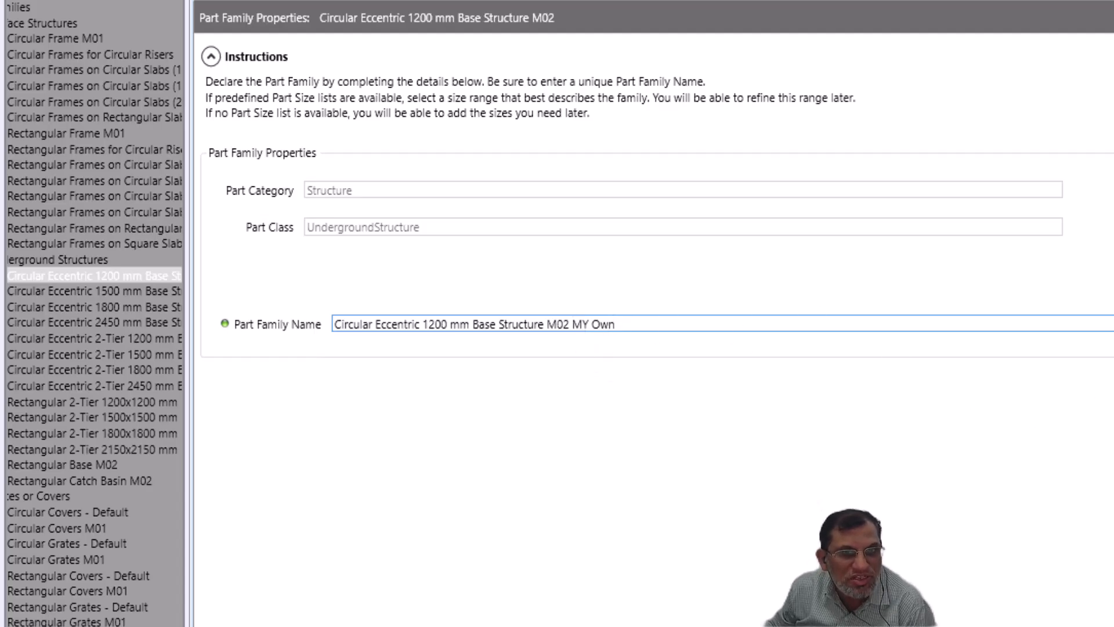
Step: Change the family's parametric shape to the open-topped rectangular catchment structure from the library and accept the shape change
{"action": "left_click", "coordinate": [1080, 320]}
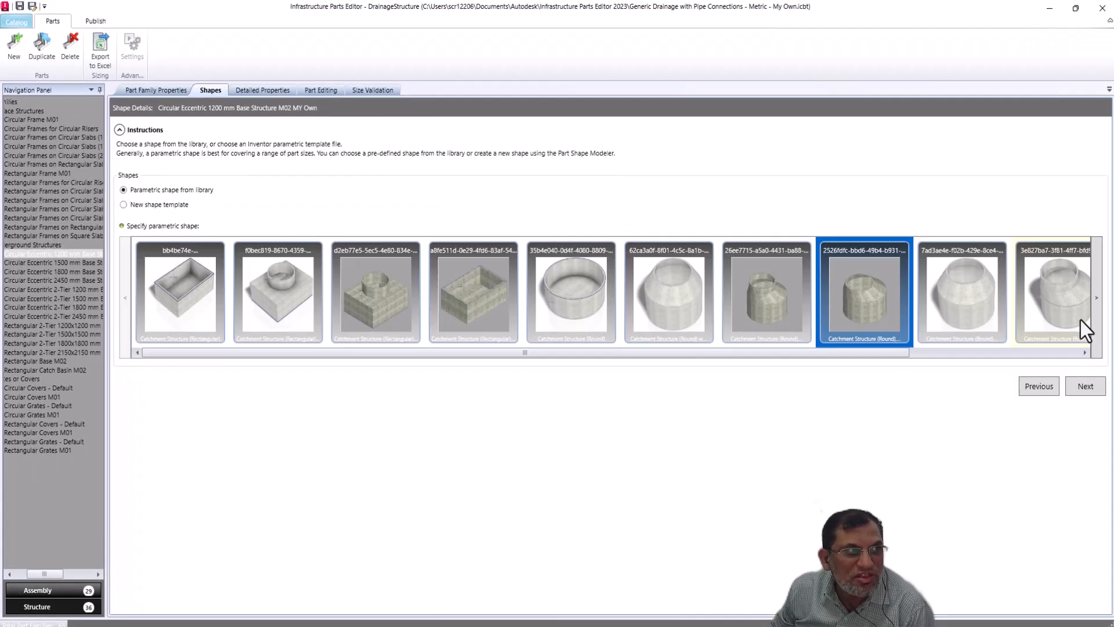
{"action": "left_click", "coordinate": [473, 305]}
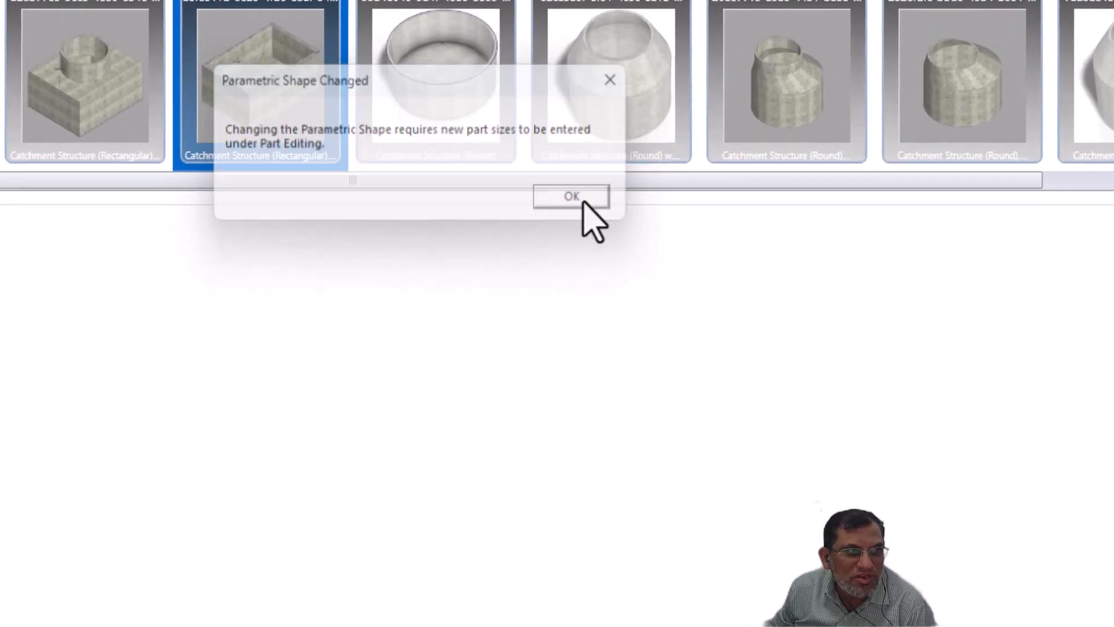
{"action": "left_click", "coordinate": [572, 196]}
Step: Set the family's structure base form to Rectangular Underground Structure Form in its detailed properties
{"action": "mouse_move", "coordinate": [284, 99]}
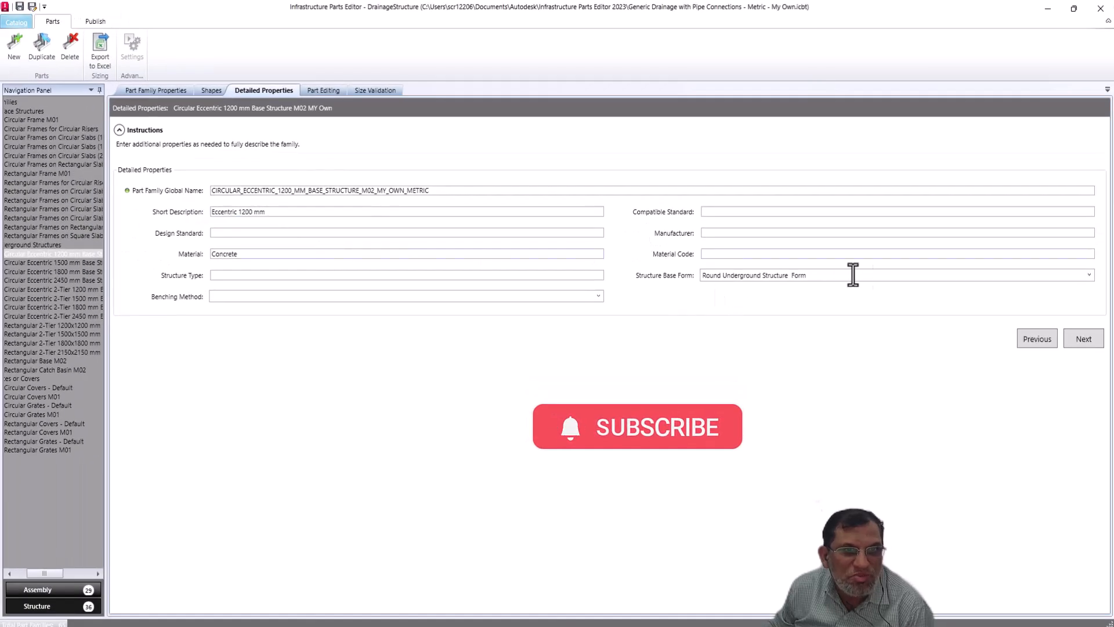
{"action": "left_click", "coordinate": [1088, 276]}
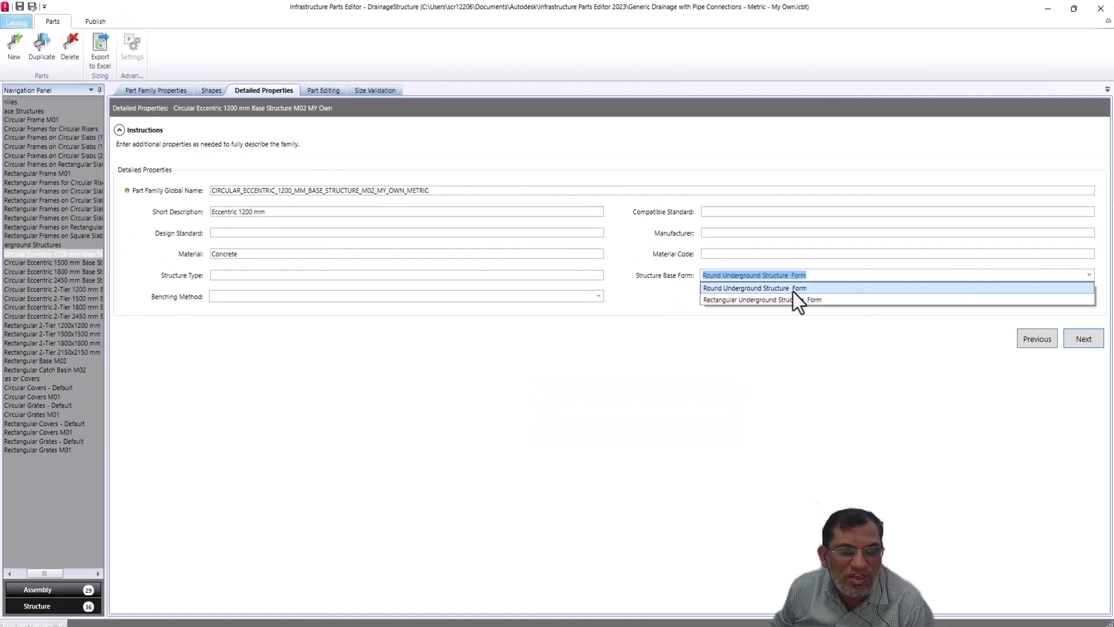
{"action": "left_click", "coordinate": [759, 301]}
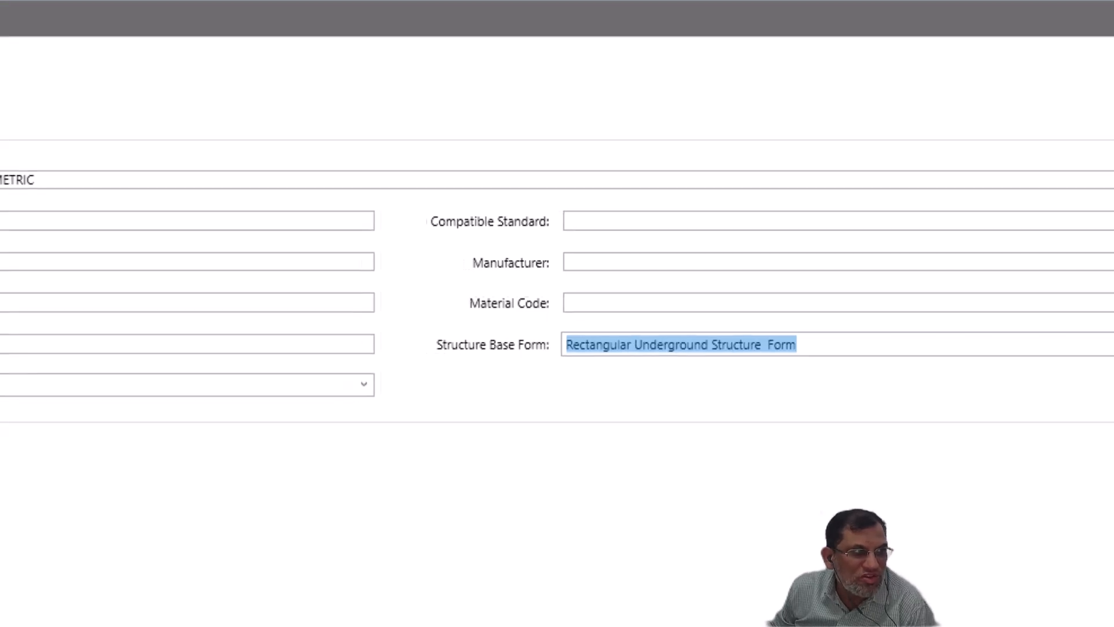
{"action": "left_click", "coordinate": [53, 322]}
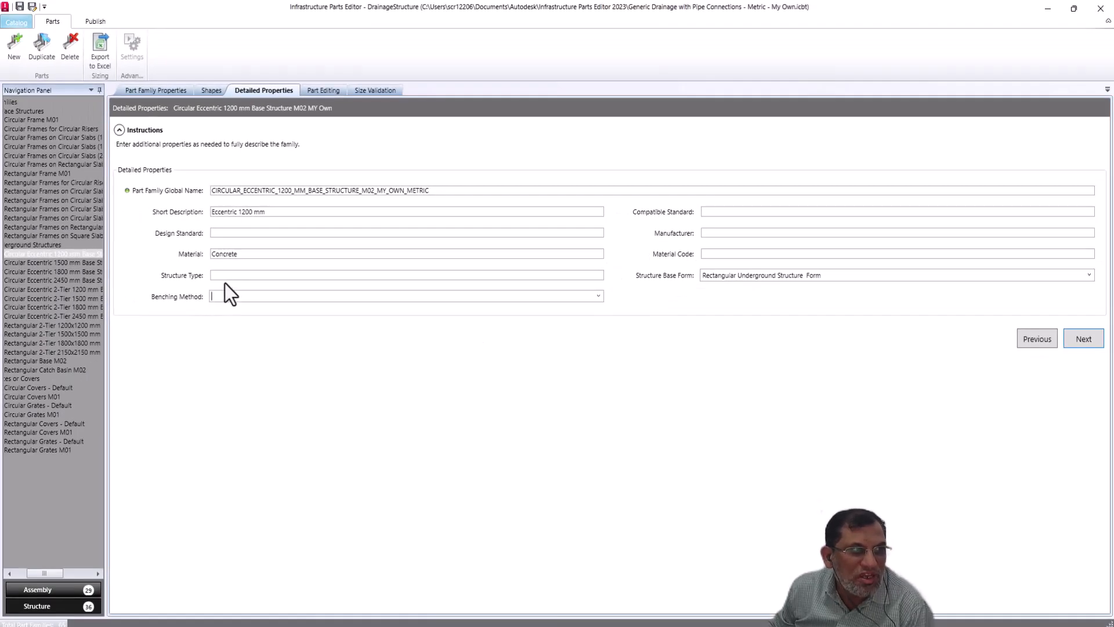
Step: Enter ABC as both the design standard and the structure type, and 100 as the benching method
{"action": "left_click", "coordinate": [222, 275]}
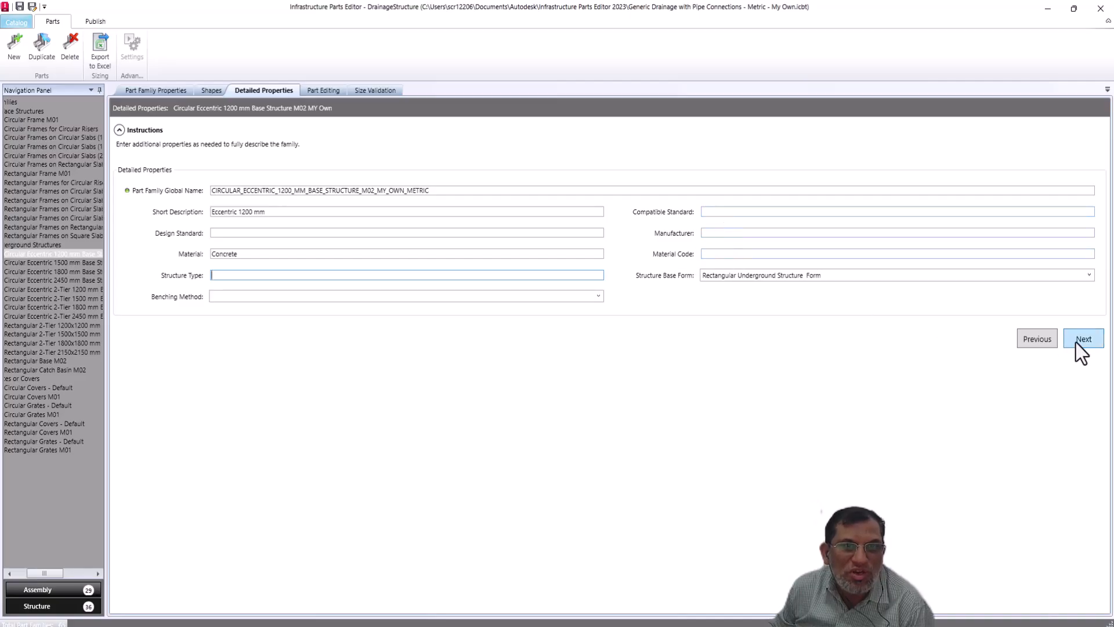
{"action": "left_click", "coordinate": [231, 235]}
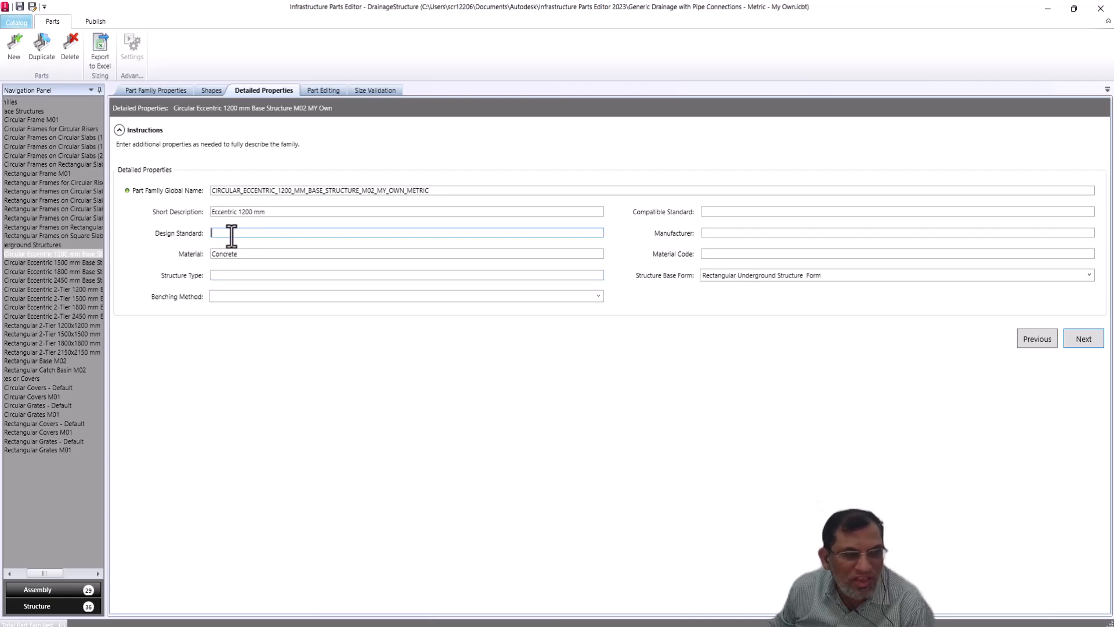
{"action": "type", "text": "ABC"}
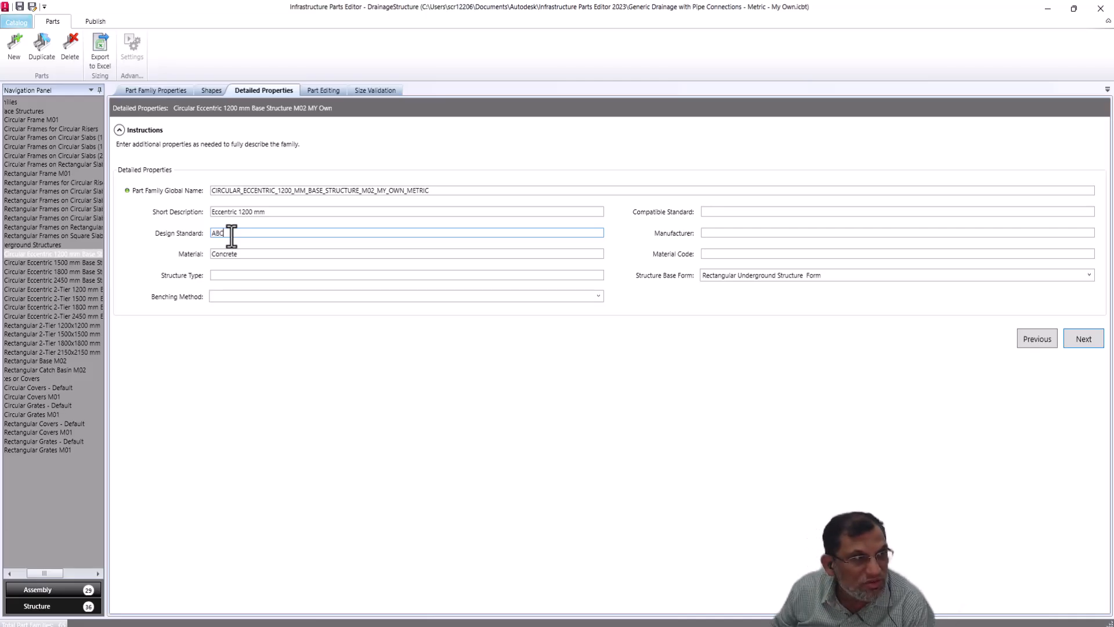
{"action": "left_click", "coordinate": [232, 276]}
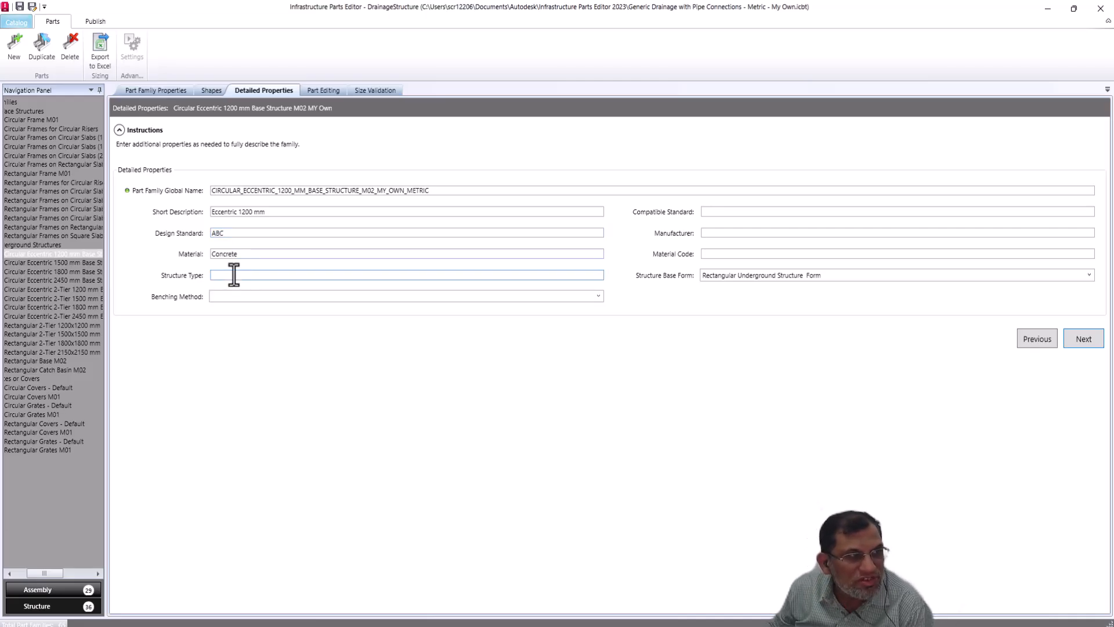
{"action": "type", "text": "ABC"}
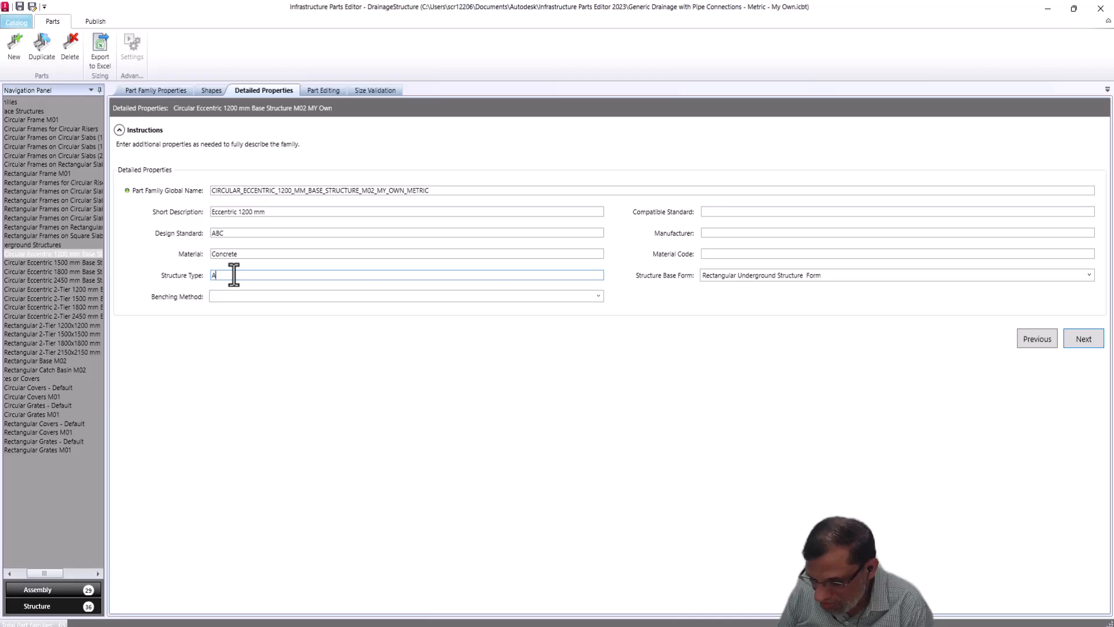
{"action": "left_click", "coordinate": [238, 296]}
{"action": "type", "text": "100"}
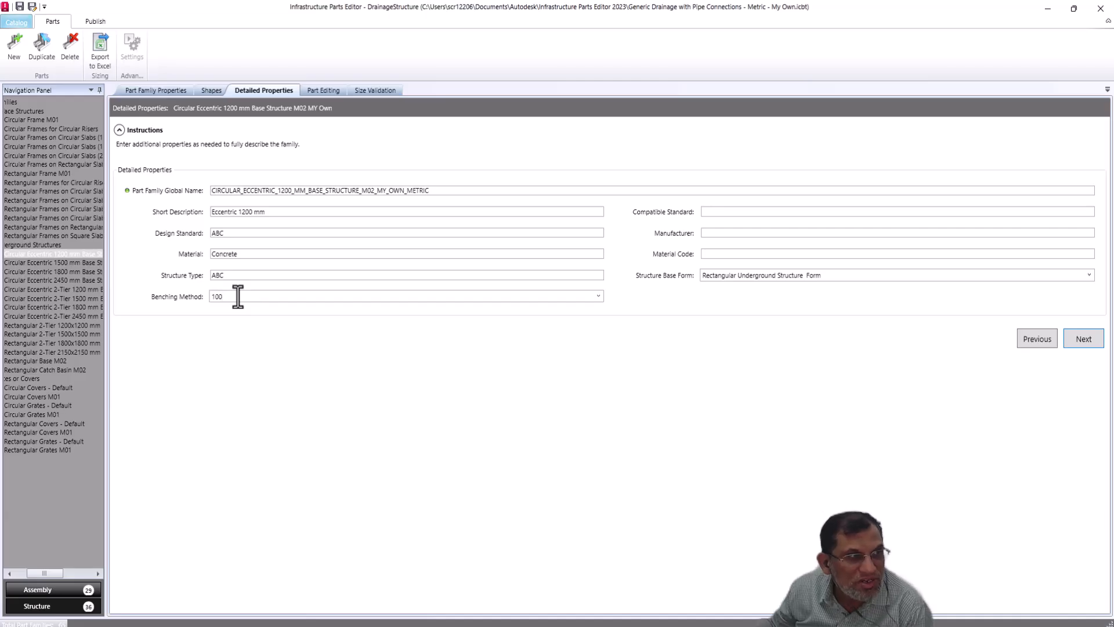
Step: Set the manufacturer to ABC and the material code to 1022, and proceed to part editing
{"action": "left_click", "coordinate": [722, 213]}
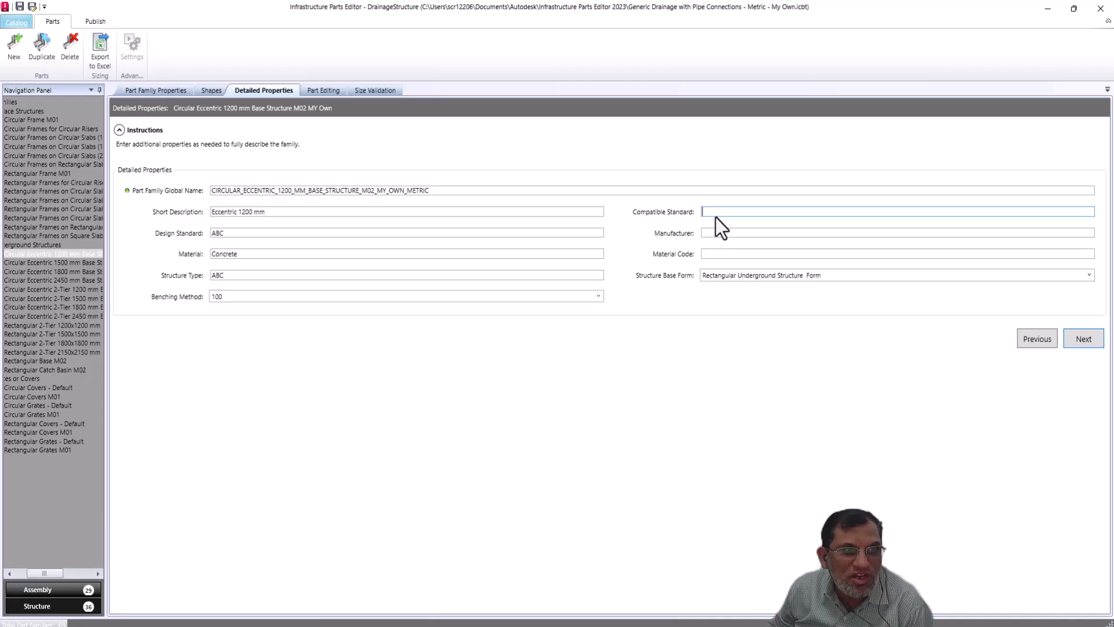
{"action": "left_click", "coordinate": [716, 233]}
{"action": "type", "text": "ABC"}
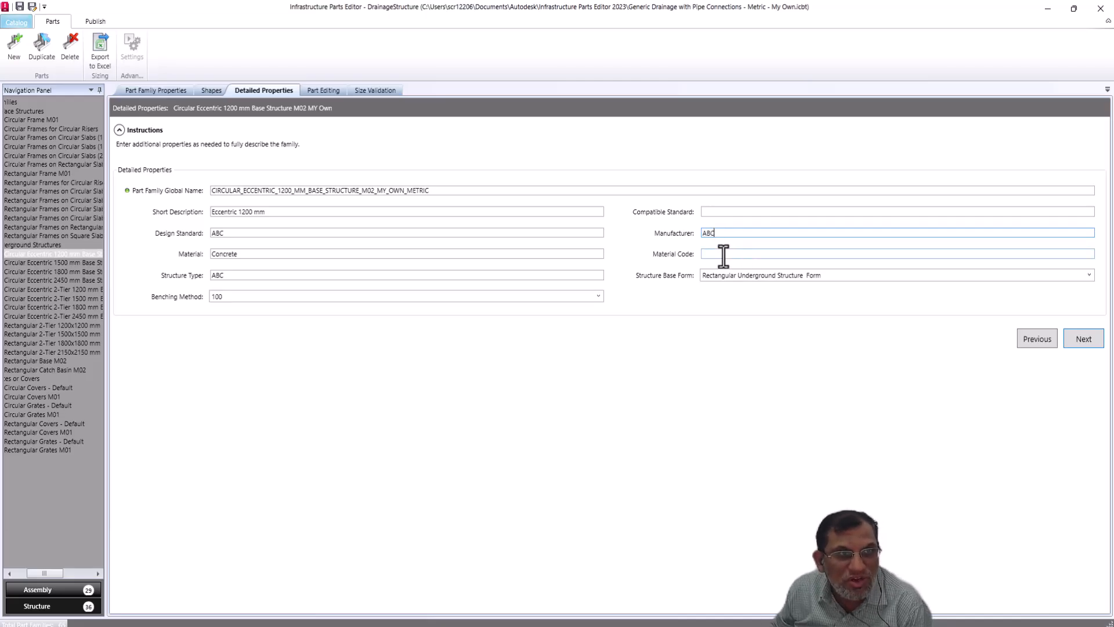
{"action": "left_click", "coordinate": [720, 254]}
{"action": "type", "text": "1022"}
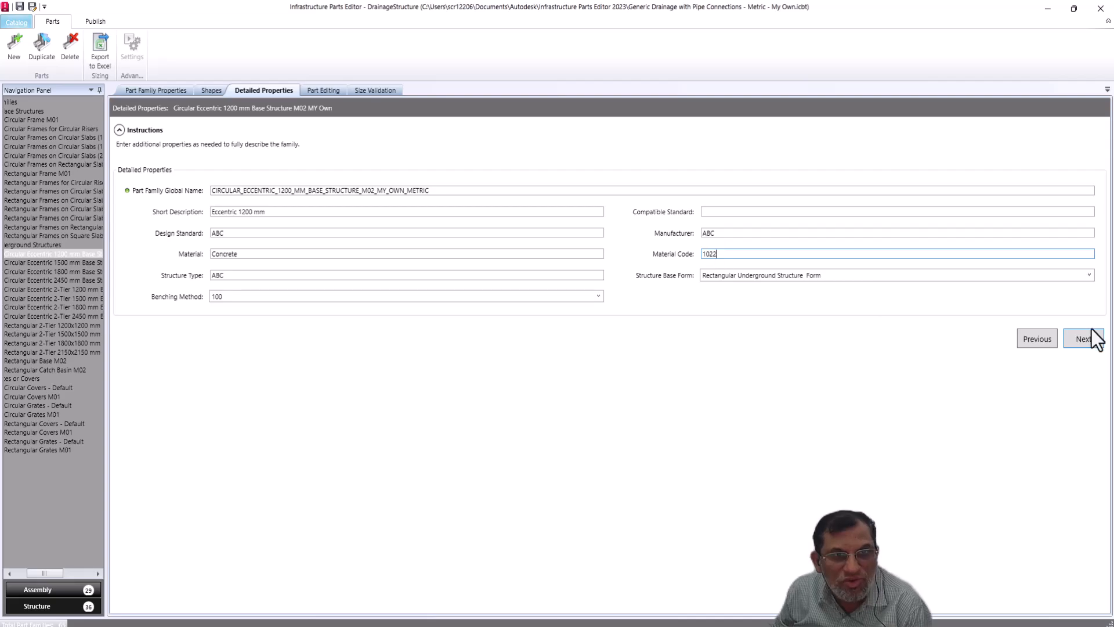
{"action": "left_click", "coordinate": [1083, 339]}
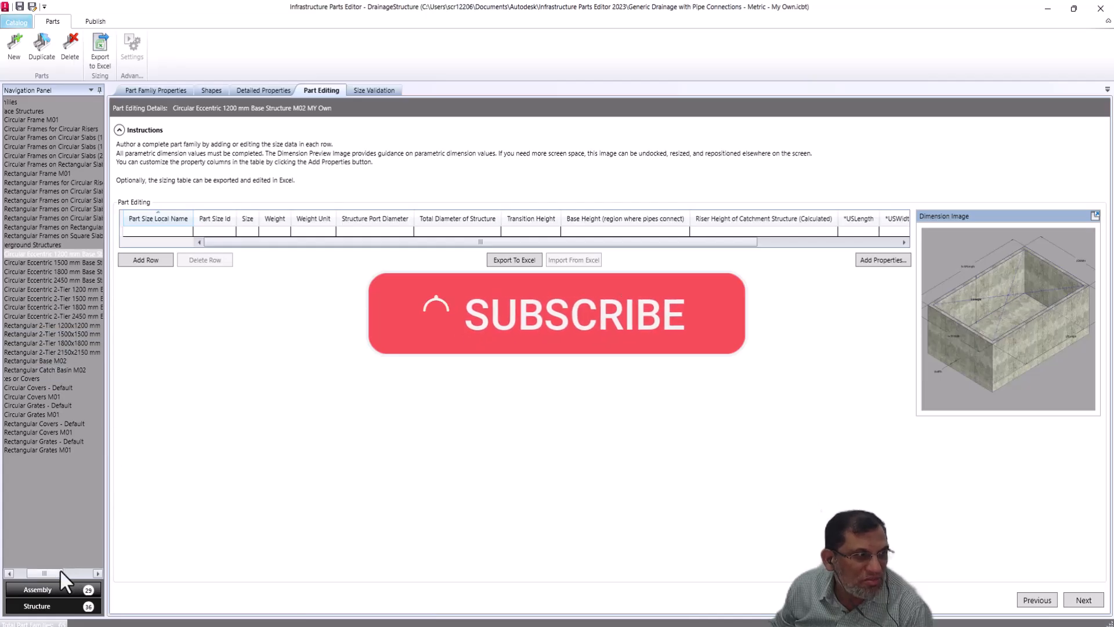
Step: Widen the part families list, open the Rectangular Catch Basin M02 family, and go through its shape to its detailed properties
{"action": "left_click_drag", "start_coordinate": [37, 571], "coordinate": [14, 574]}
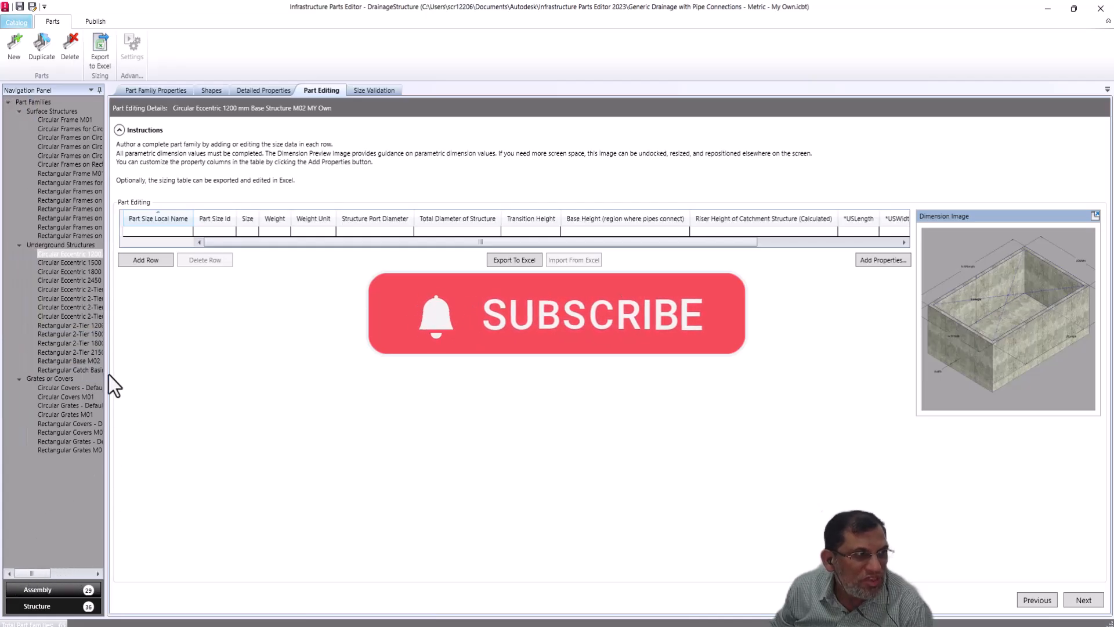
{"action": "left_click_drag", "start_coordinate": [107, 376], "coordinate": [205, 367]}
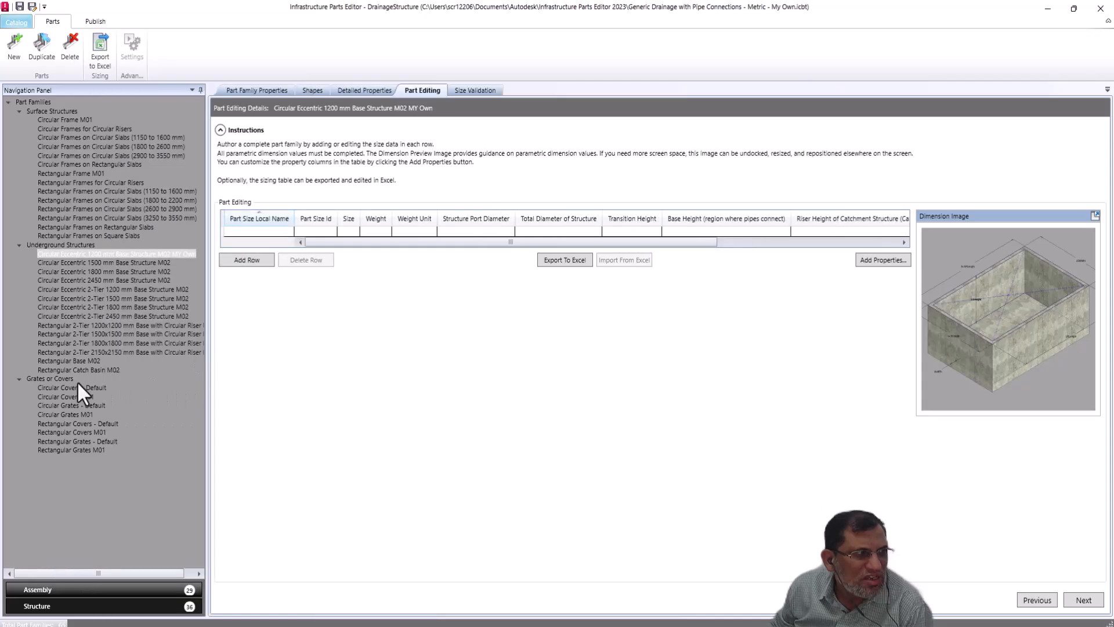
{"action": "left_click", "coordinate": [71, 370]}
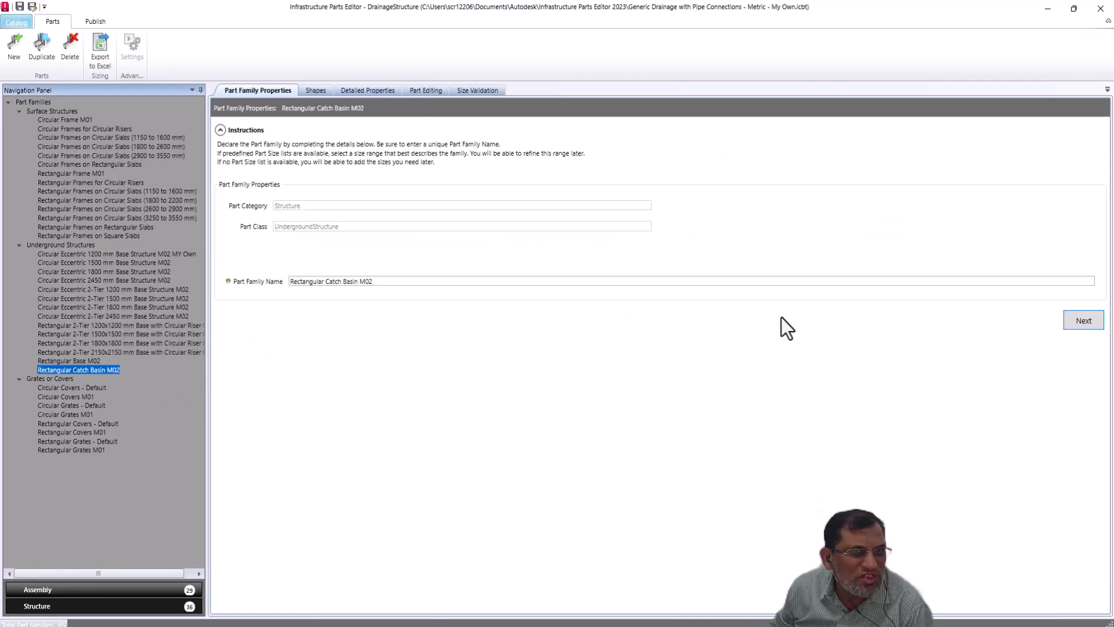
{"action": "left_click", "coordinate": [1073, 323]}
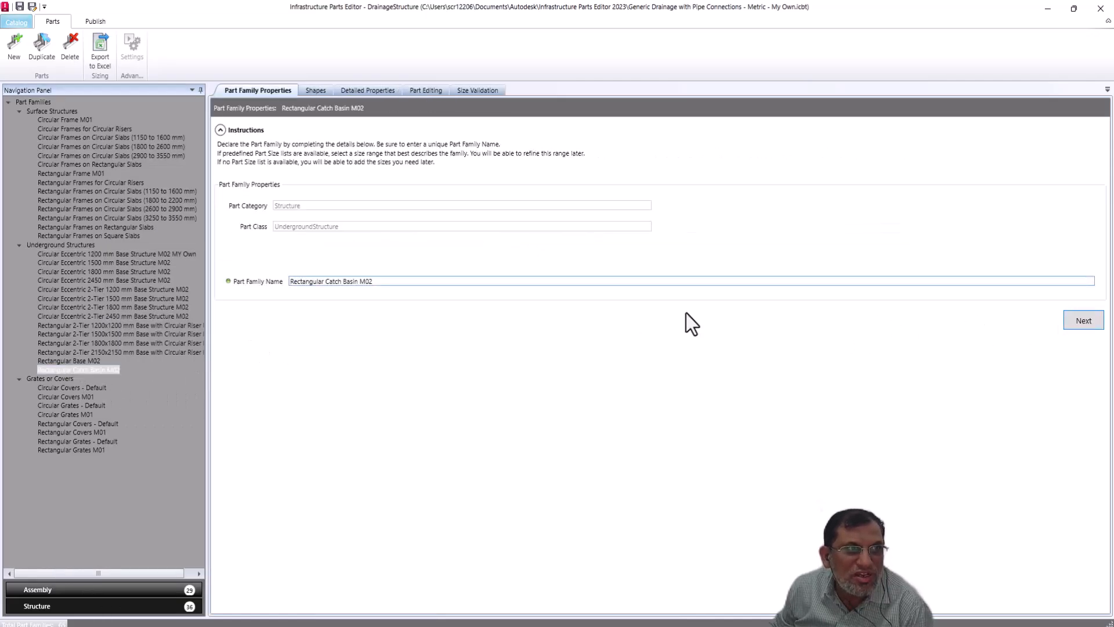
{"action": "left_click", "coordinate": [1078, 319]}
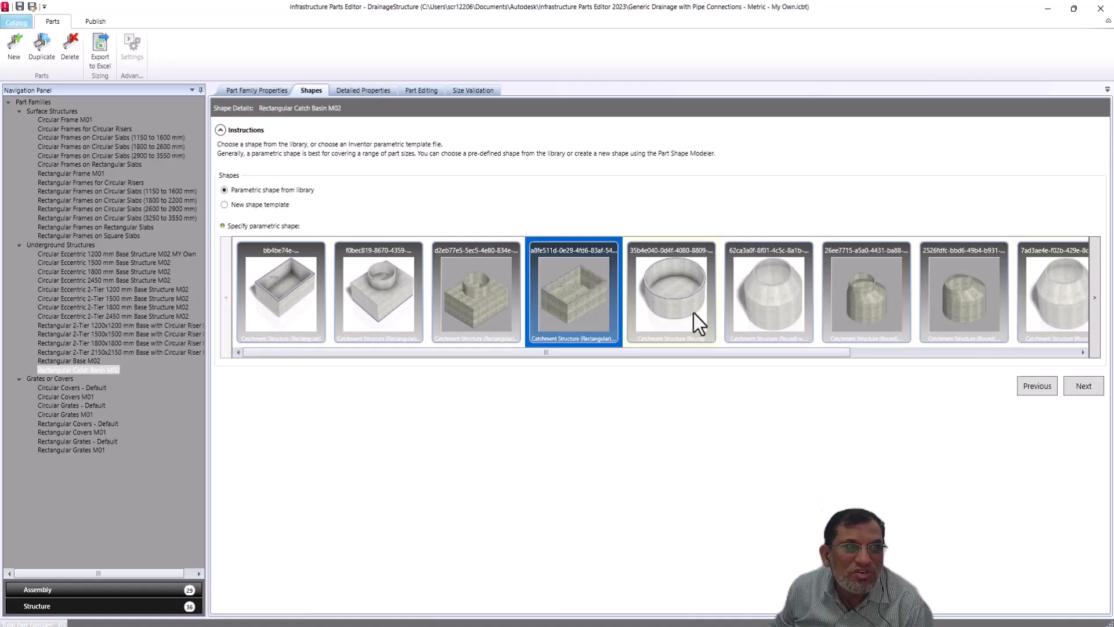
{"action": "left_click", "coordinate": [1082, 387]}
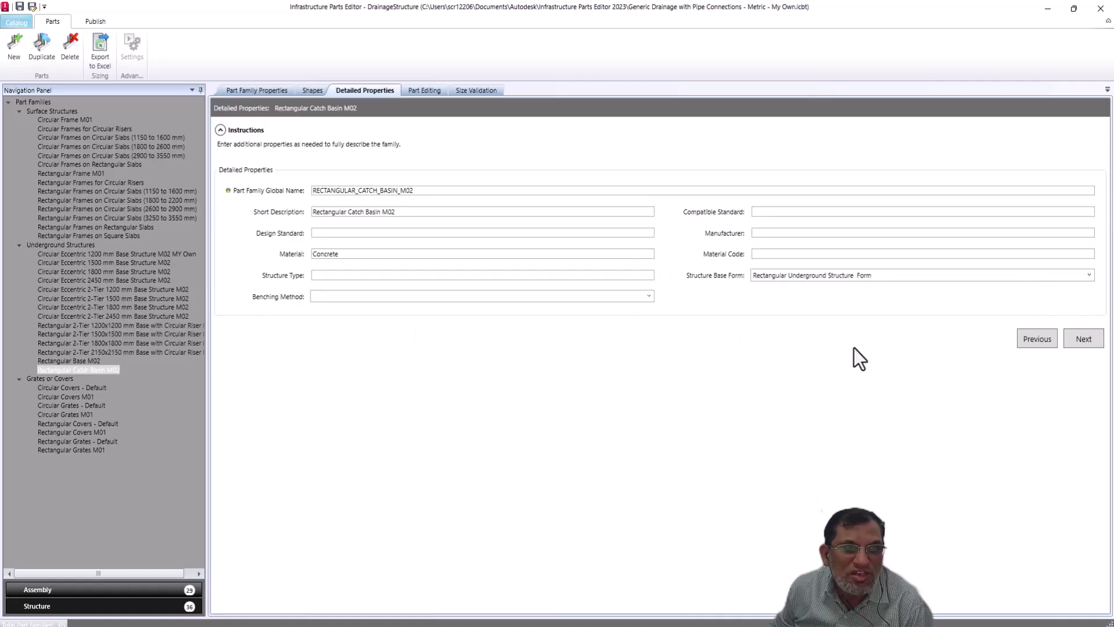
Step: Select Rectangular Underground Structure Form as the catch basin family's structure base form and proceed to its part sizes
{"action": "left_click", "coordinate": [922, 276]}
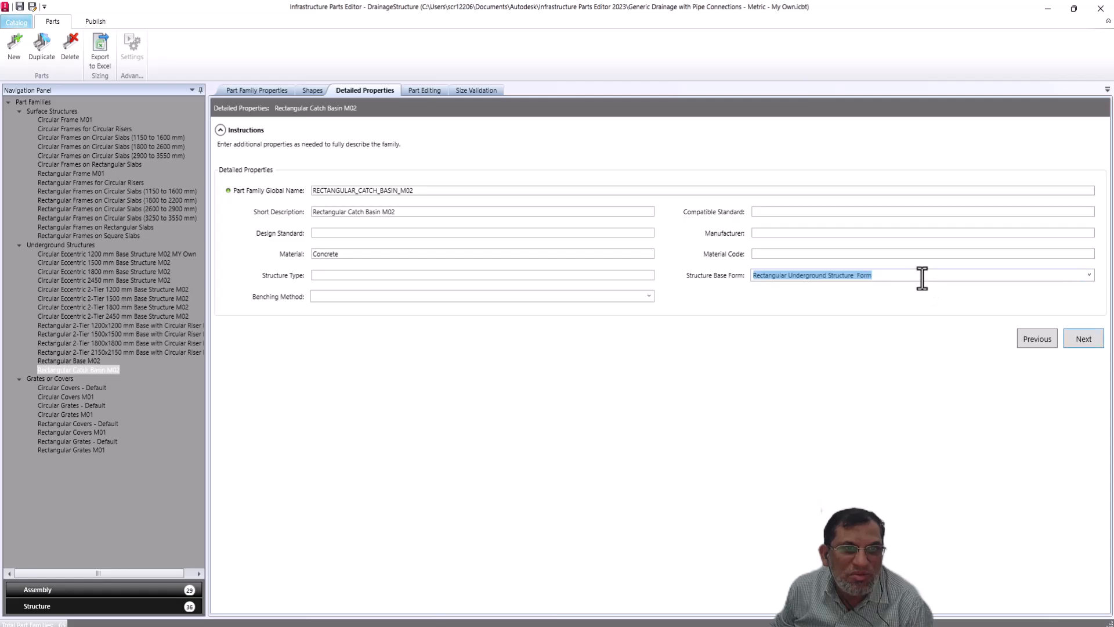
{"action": "left_click", "coordinate": [1088, 276]}
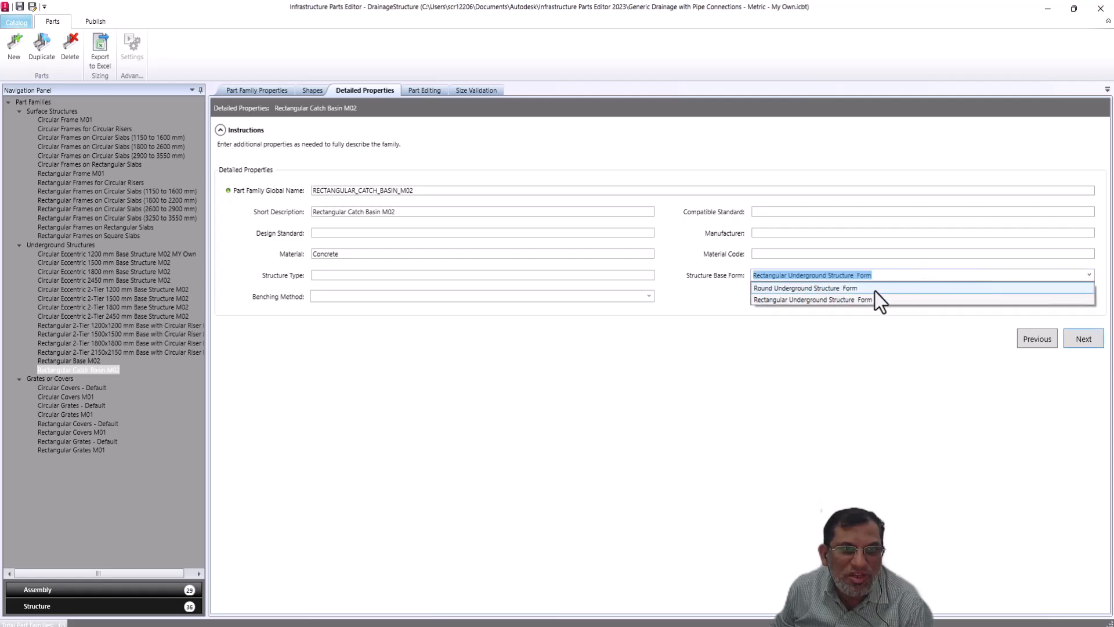
{"action": "left_click", "coordinate": [856, 299]}
{"action": "left_click", "coordinate": [1080, 340]}
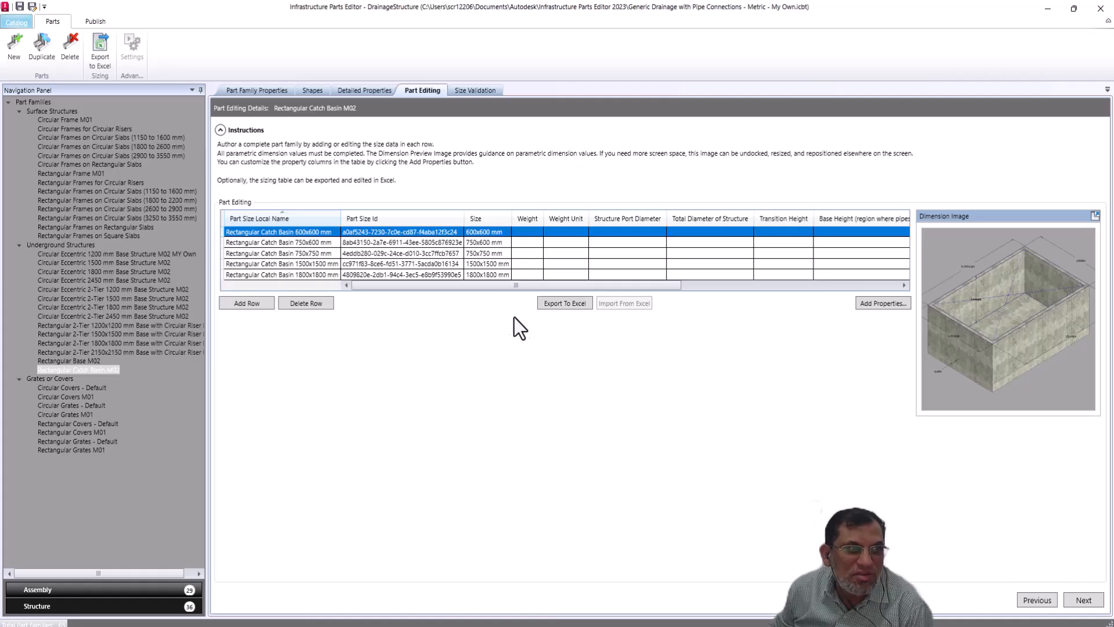
Step: Preview the catch basin's 600x600 mm size in Size Validation and orbit its 3D model to look inside
{"action": "left_click", "coordinate": [433, 243]}
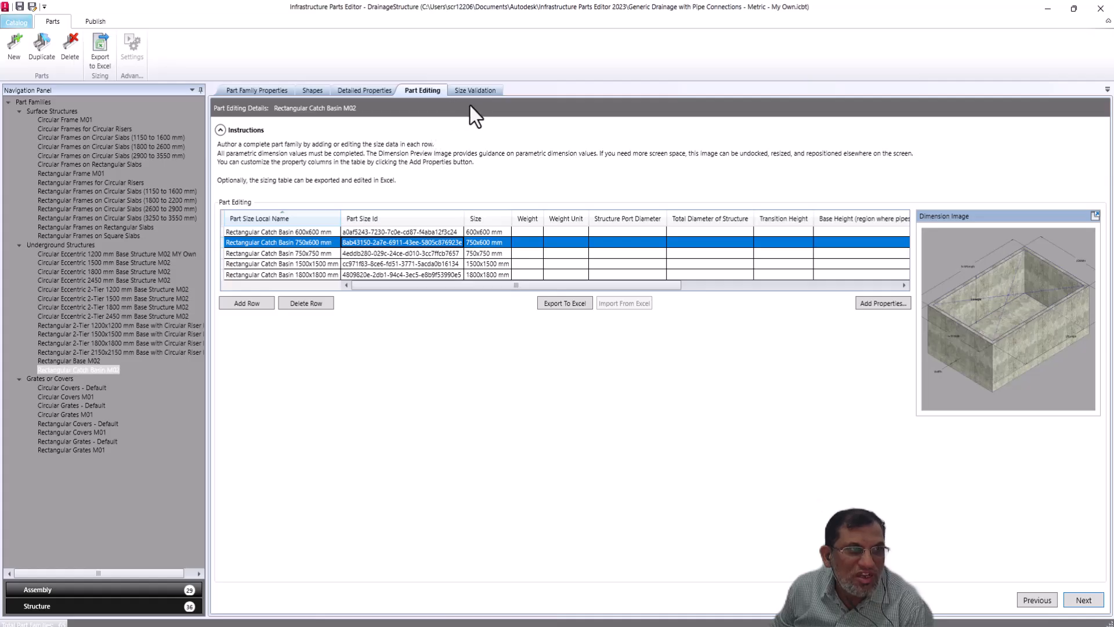
{"action": "left_click", "coordinate": [475, 92]}
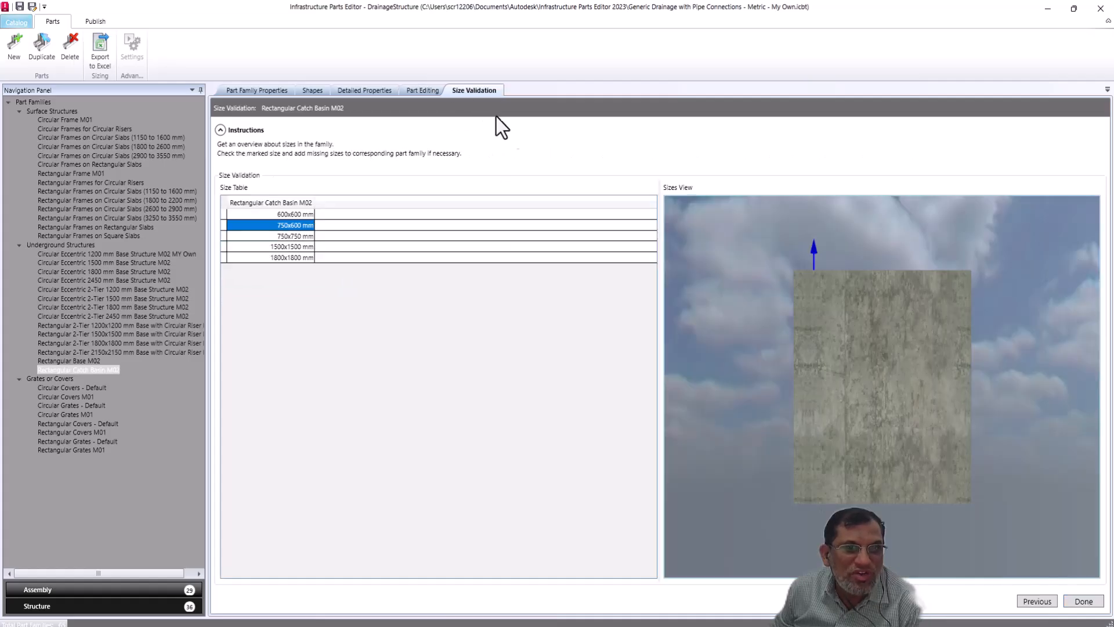
{"action": "left_click", "coordinate": [296, 214]}
{"action": "left_click_drag", "start_coordinate": [926, 347], "coordinate": [949, 345]}
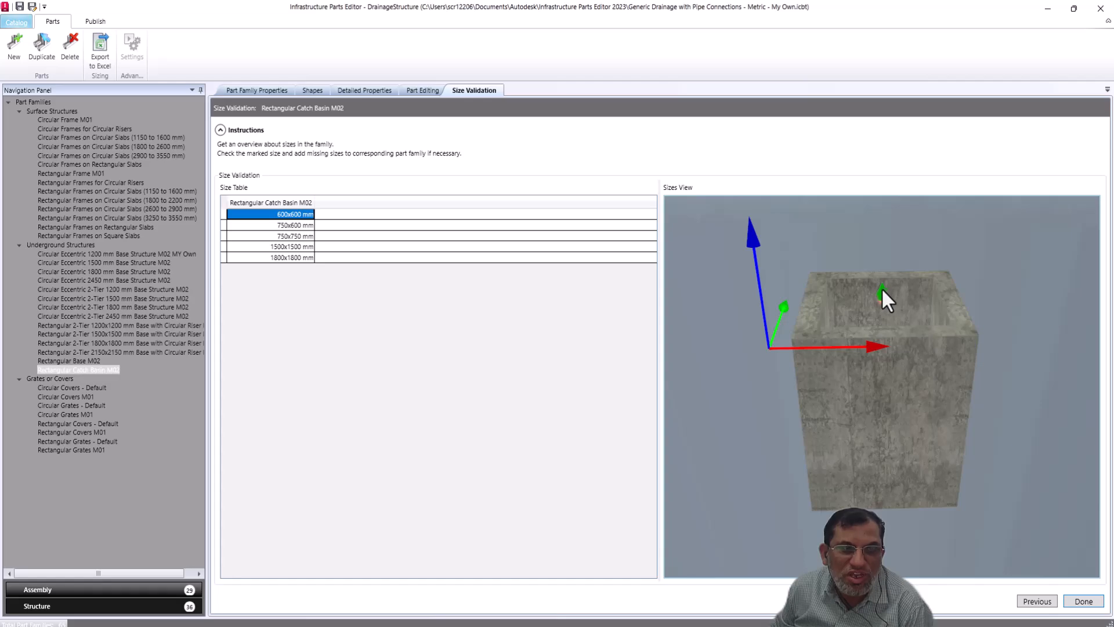
Step: Orbit the catch basin model and preview its 750x600, 750x750, 1500x1500 and 1800x1800 mm sizes in Size Validation
{"action": "left_click_drag", "start_coordinate": [903, 322], "coordinate": [818, 330]}
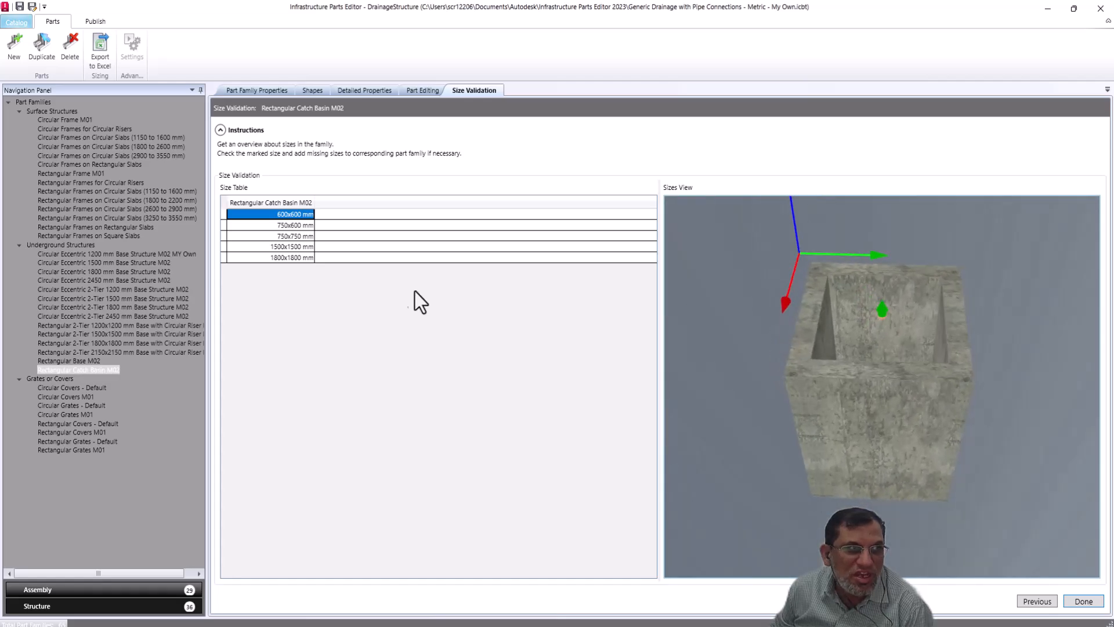
{"action": "left_click", "coordinate": [292, 226]}
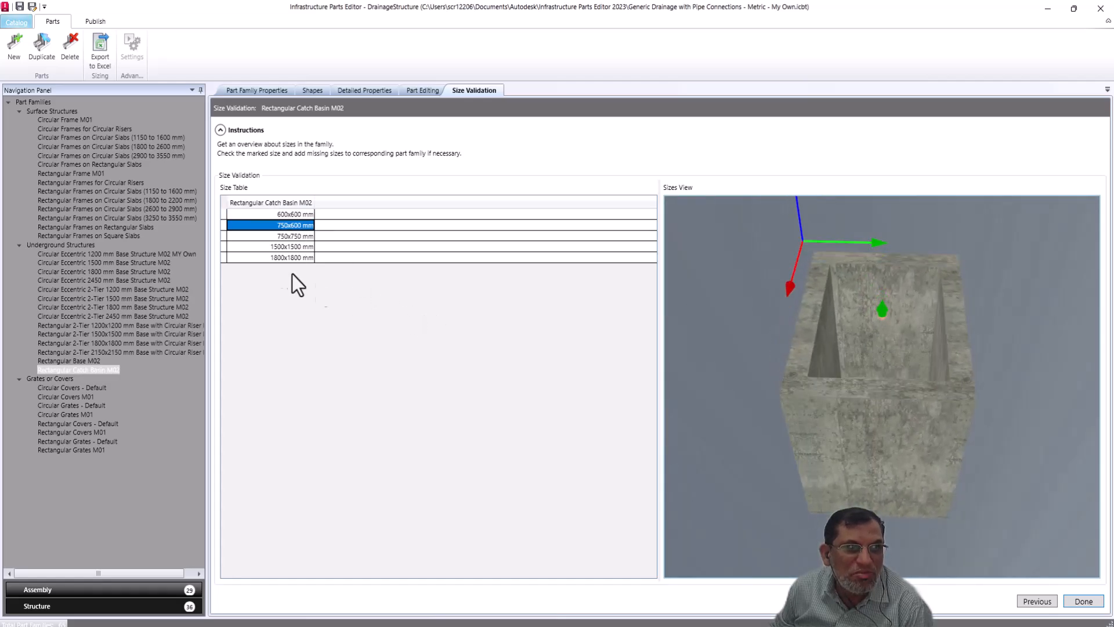
{"action": "left_click", "coordinate": [279, 236]}
{"action": "left_click", "coordinate": [282, 247]}
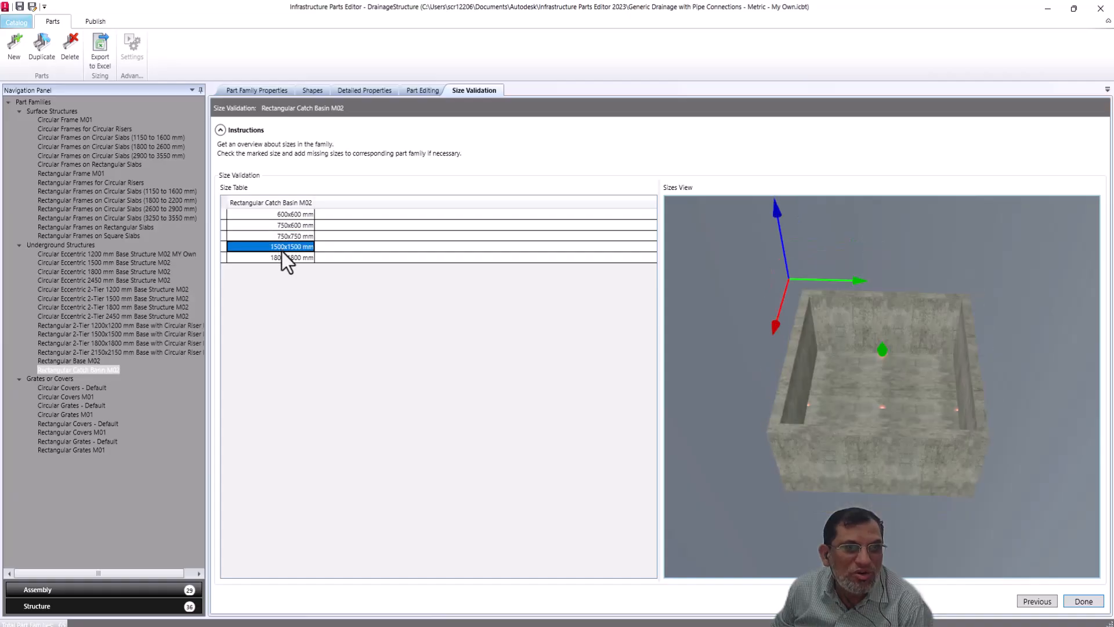
{"action": "left_click", "coordinate": [283, 258]}
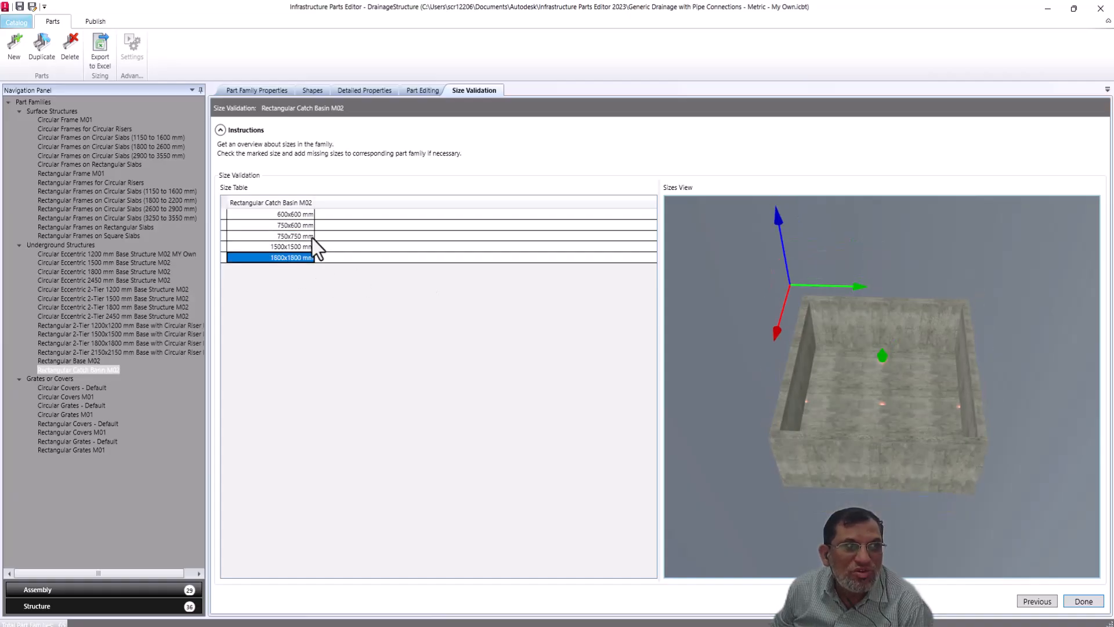
Step: Review the catch basin's part editing table, family properties, selected parametric shape and detailed properties
{"action": "left_click", "coordinate": [426, 93]}
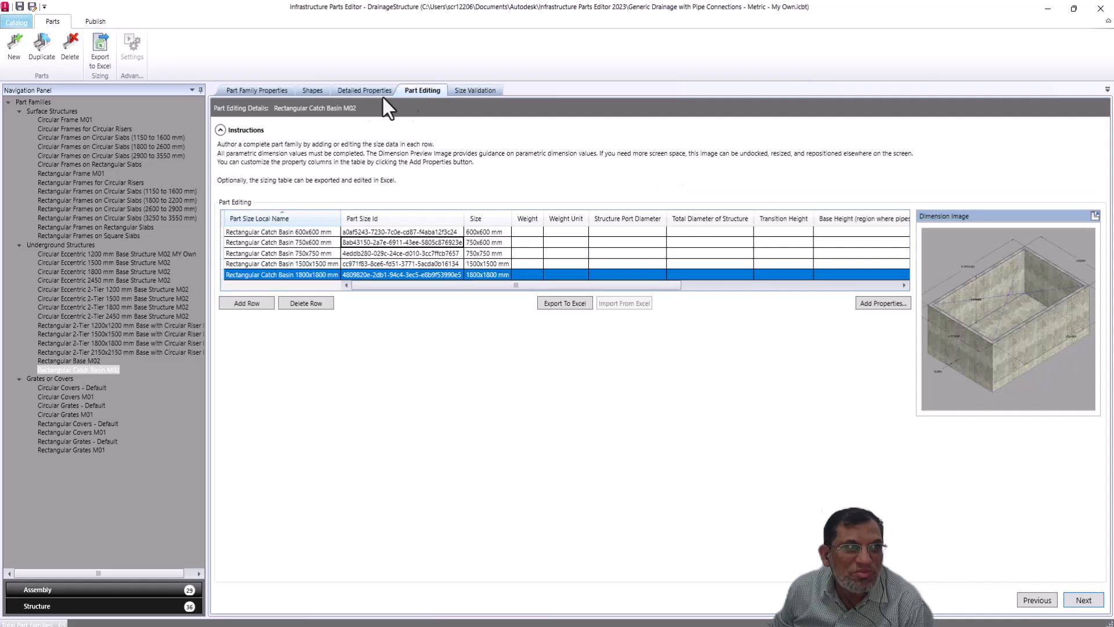
{"action": "left_click", "coordinate": [266, 93]}
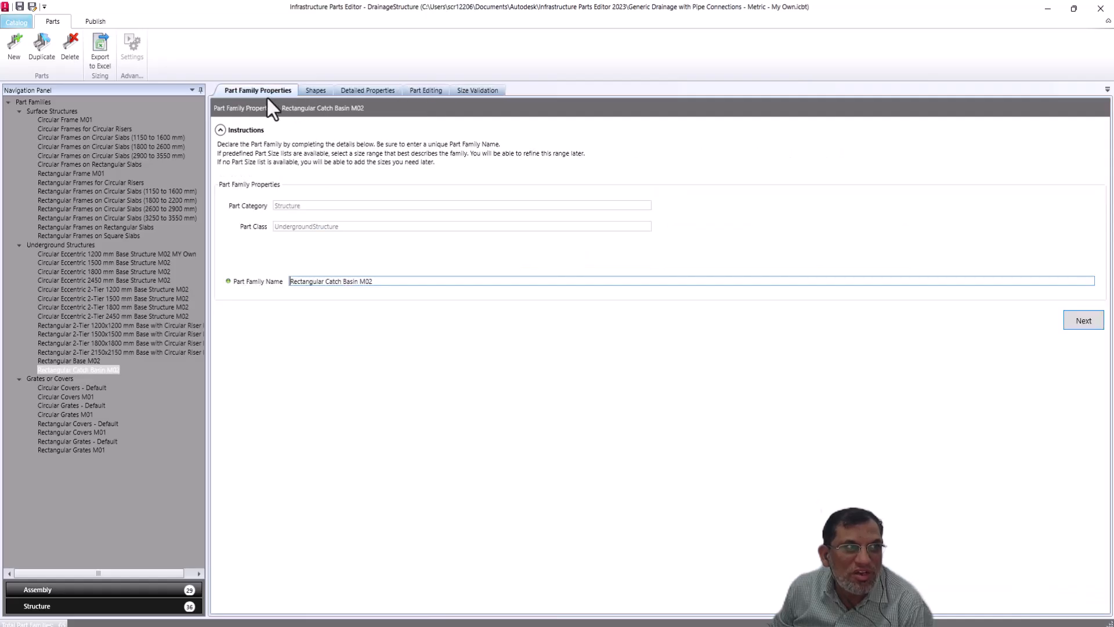
{"action": "left_click", "coordinate": [321, 92]}
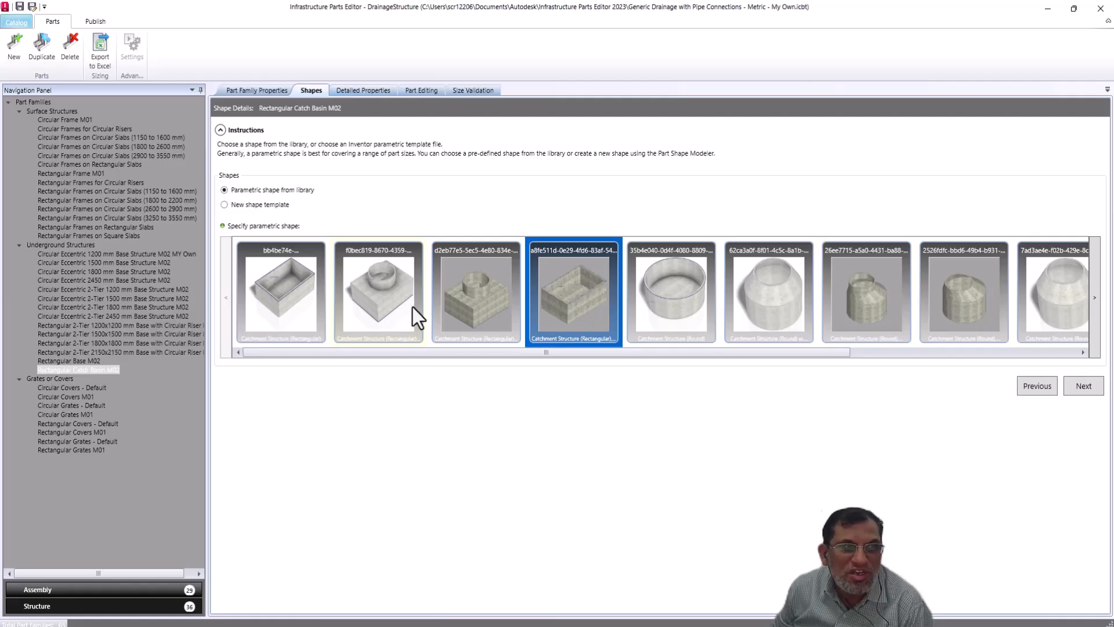
{"action": "mouse_move", "coordinate": [596, 301]}
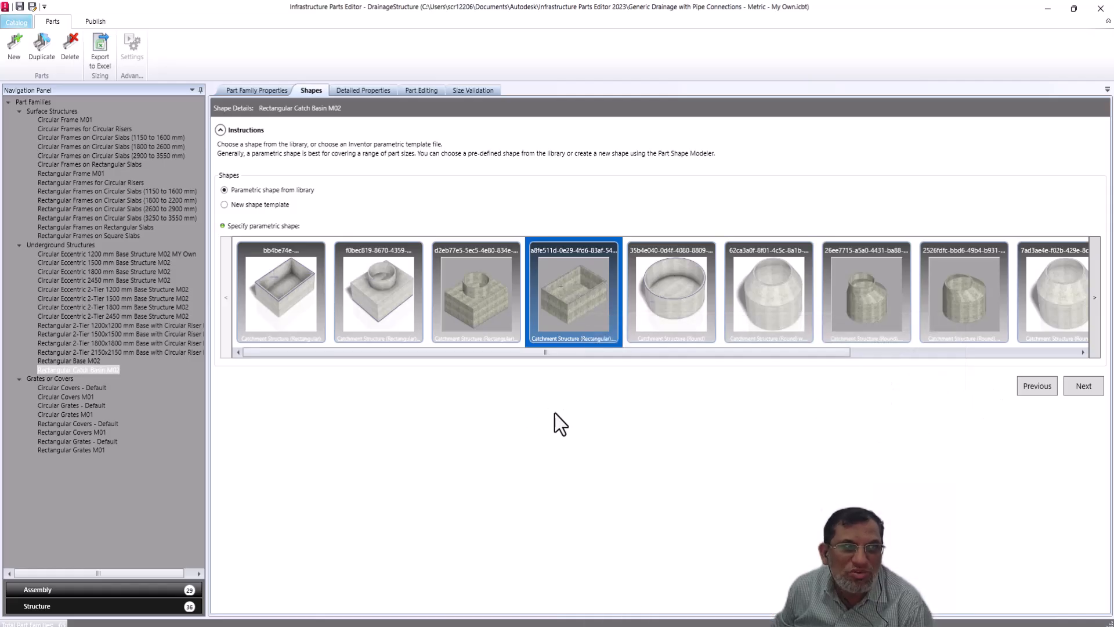
{"action": "left_click", "coordinate": [362, 92]}
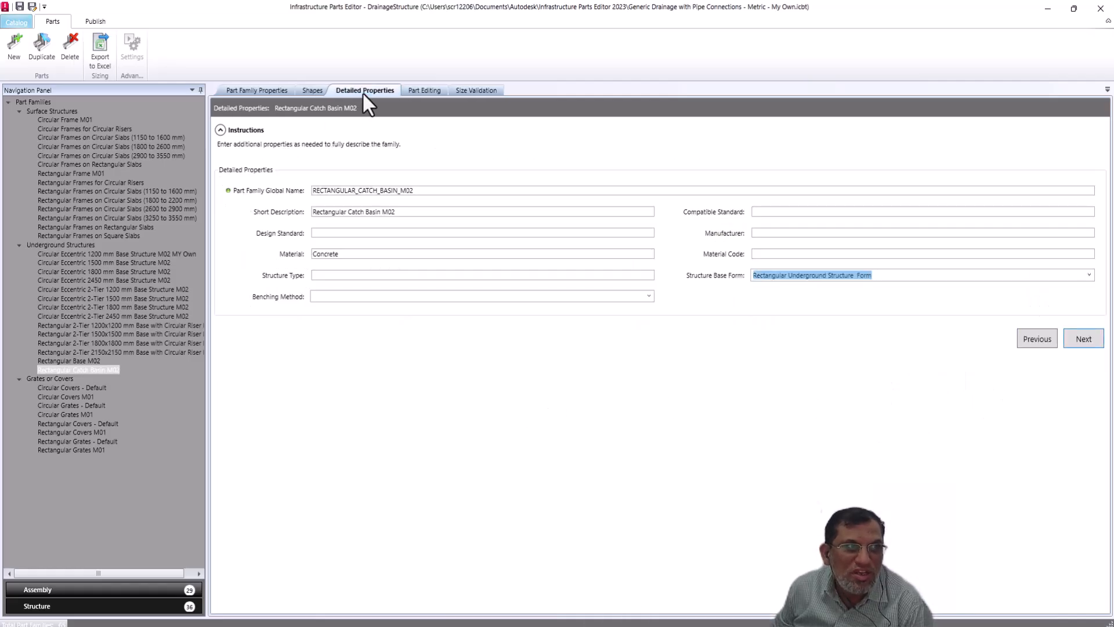
Step: Add a new size row to the catch basin's part table, named Rectangular Catch Basin M02, MY Own, with size 2000x2000 mm
{"action": "left_click", "coordinate": [418, 92]}
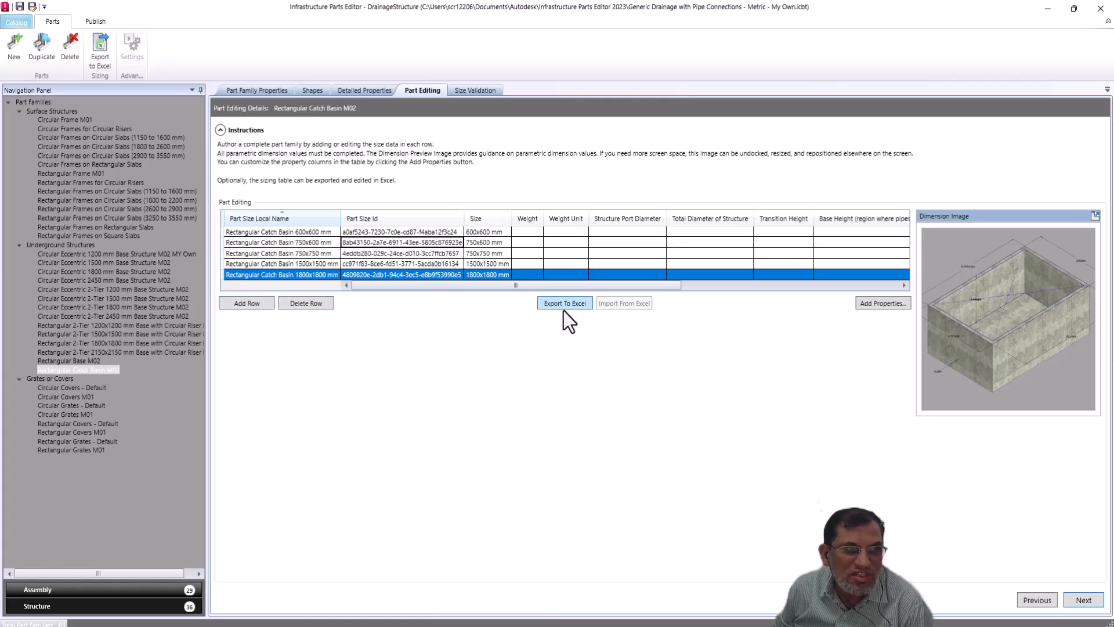
{"action": "left_click", "coordinate": [256, 307]}
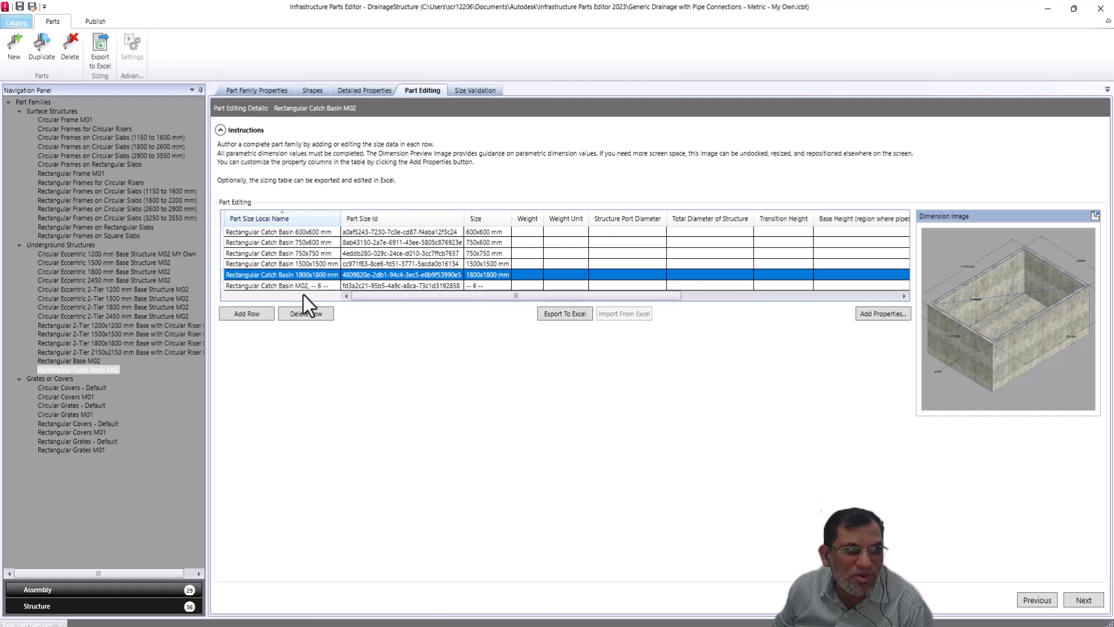
{"action": "left_click", "coordinate": [329, 287]}
{"action": "left_click", "coordinate": [335, 287]}
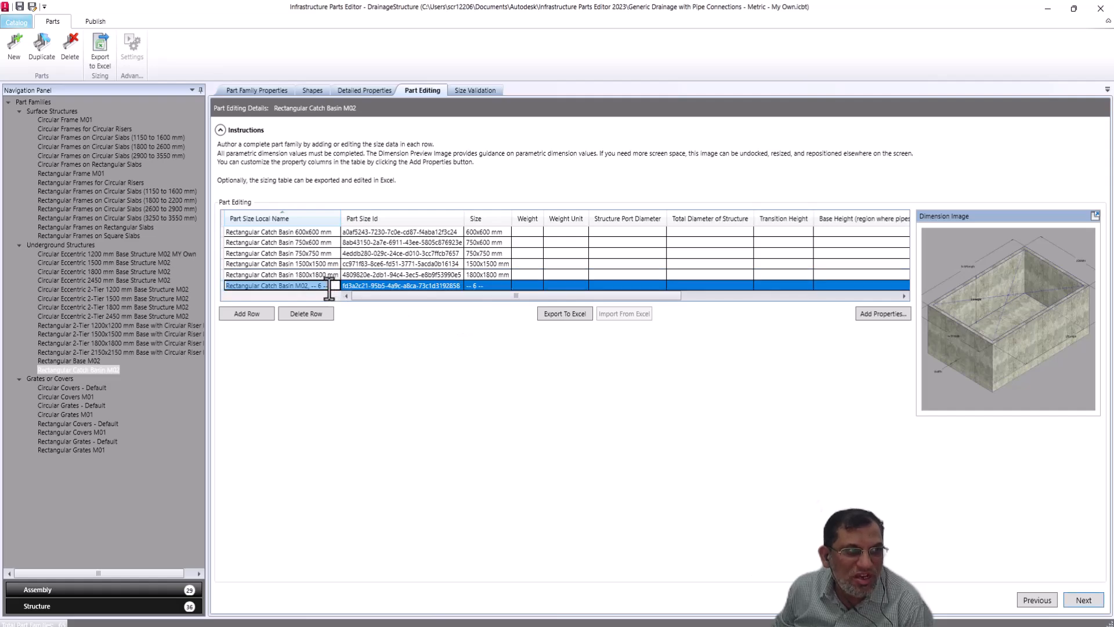
{"action": "left_click", "coordinate": [329, 288]}
{"action": "left_click_drag", "start_coordinate": [329, 287], "coordinate": [314, 288]}
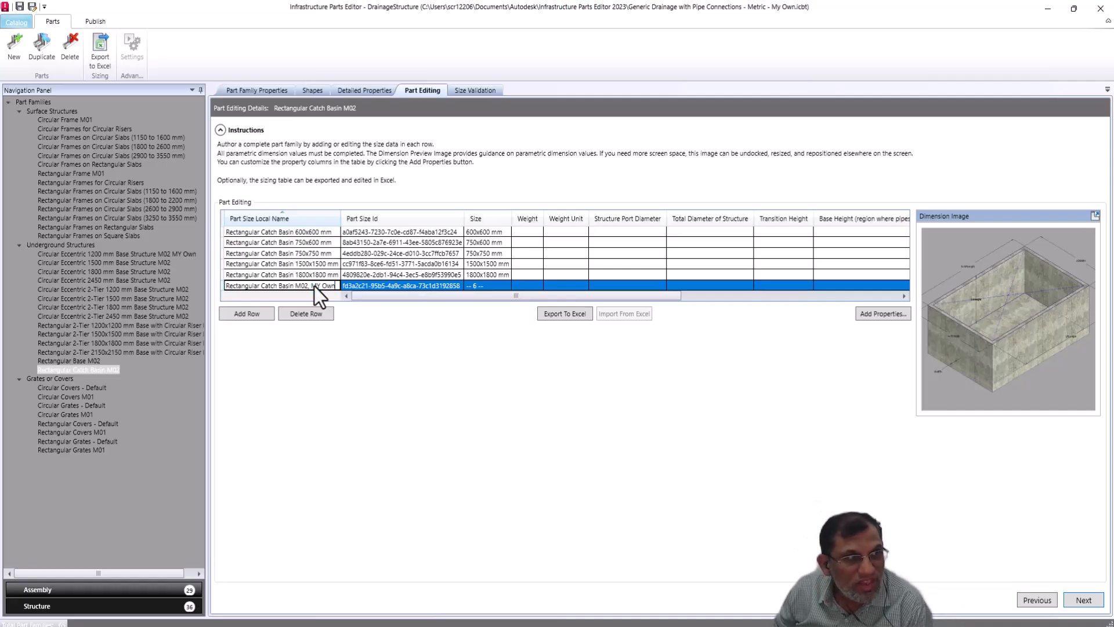
{"action": "left_click", "coordinate": [503, 287]}
{"action": "left_click", "coordinate": [503, 287]}
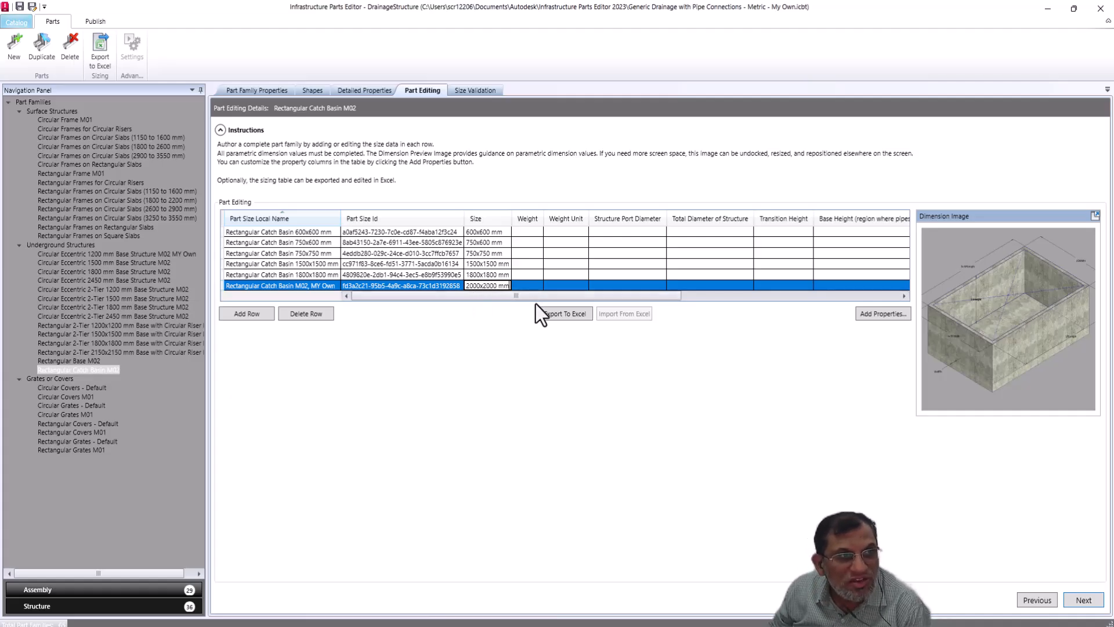
Step: Set the new MY Own row's USLength and USWidth to 2000 and its USHeight to 1000
{"action": "left_click_drag", "start_coordinate": [539, 296], "coordinate": [701, 290]}
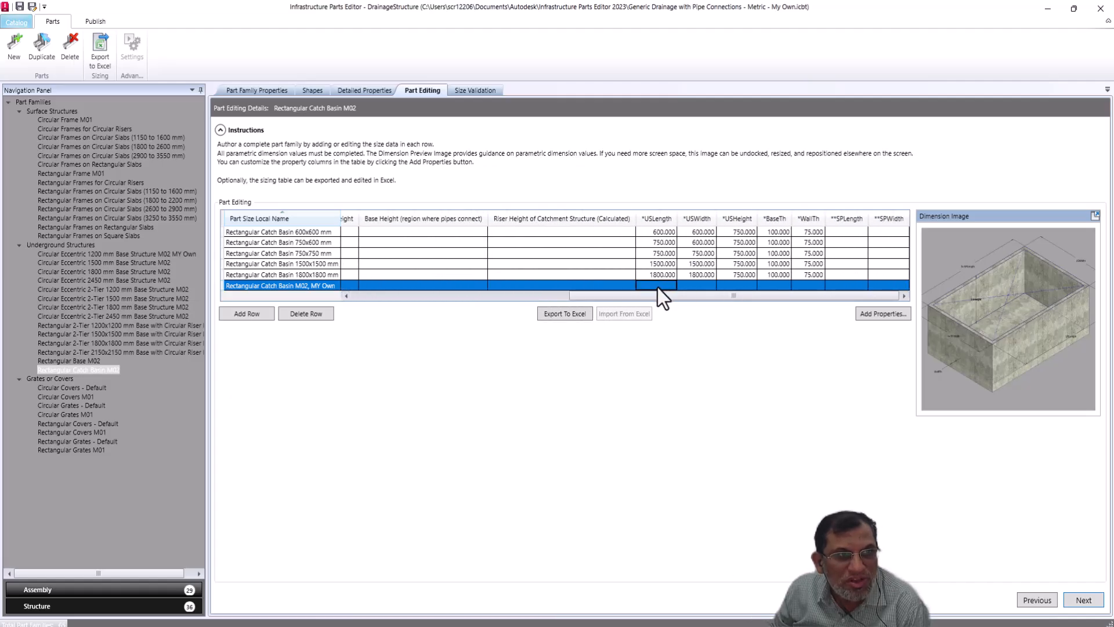
{"action": "type", "text": "2000"}
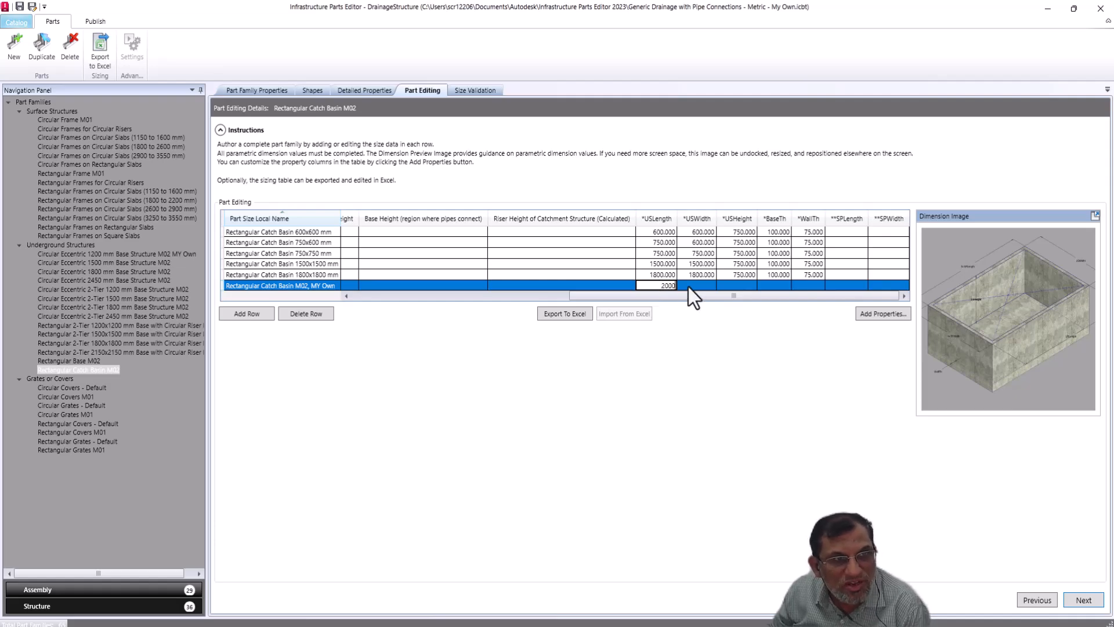
{"action": "left_click", "coordinate": [690, 285]}
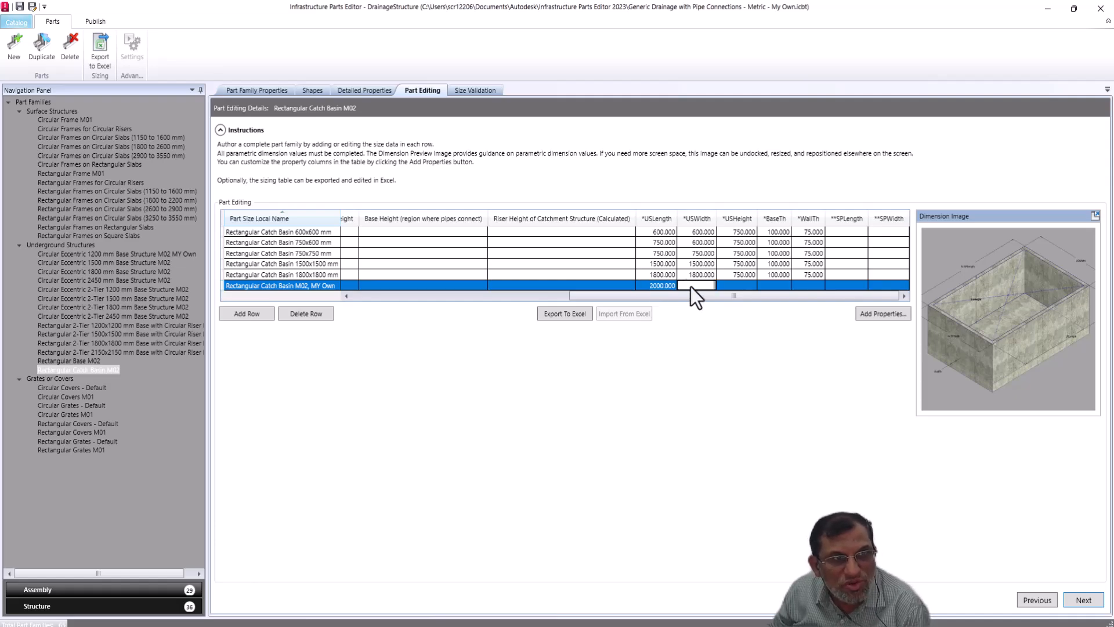
{"action": "type", "text": "2000"}
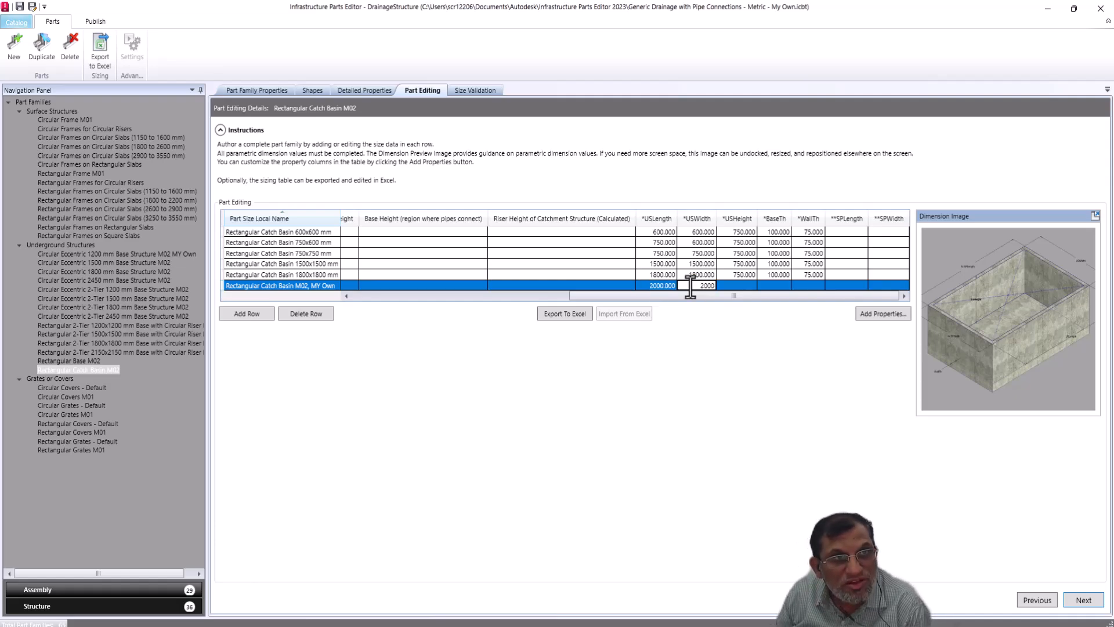
{"action": "left_click", "coordinate": [734, 285]}
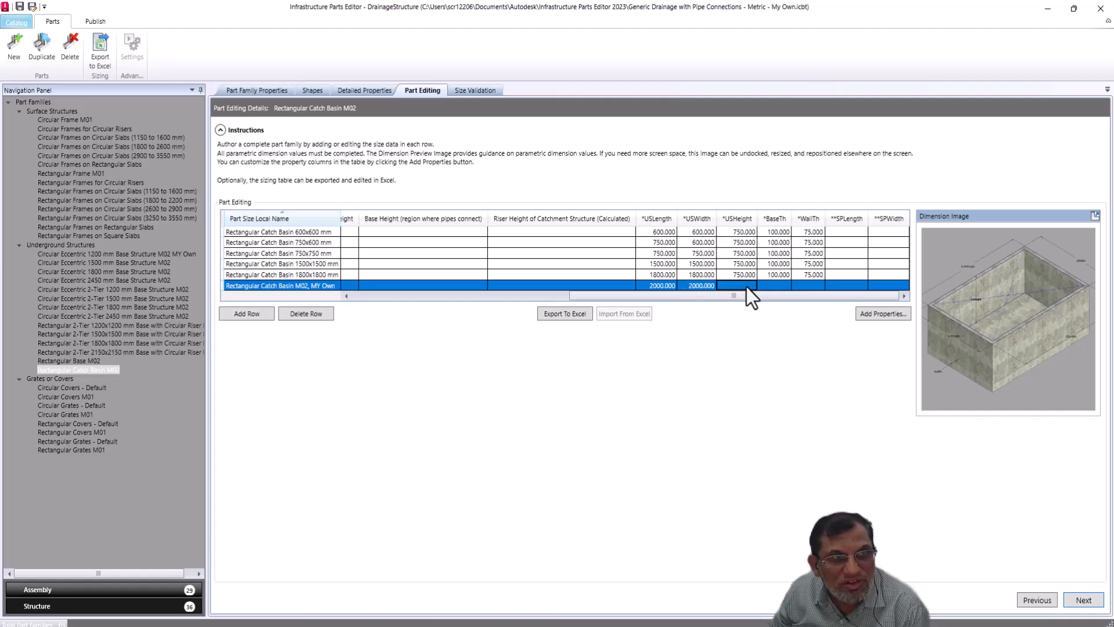
{"action": "type", "text": "1000"}
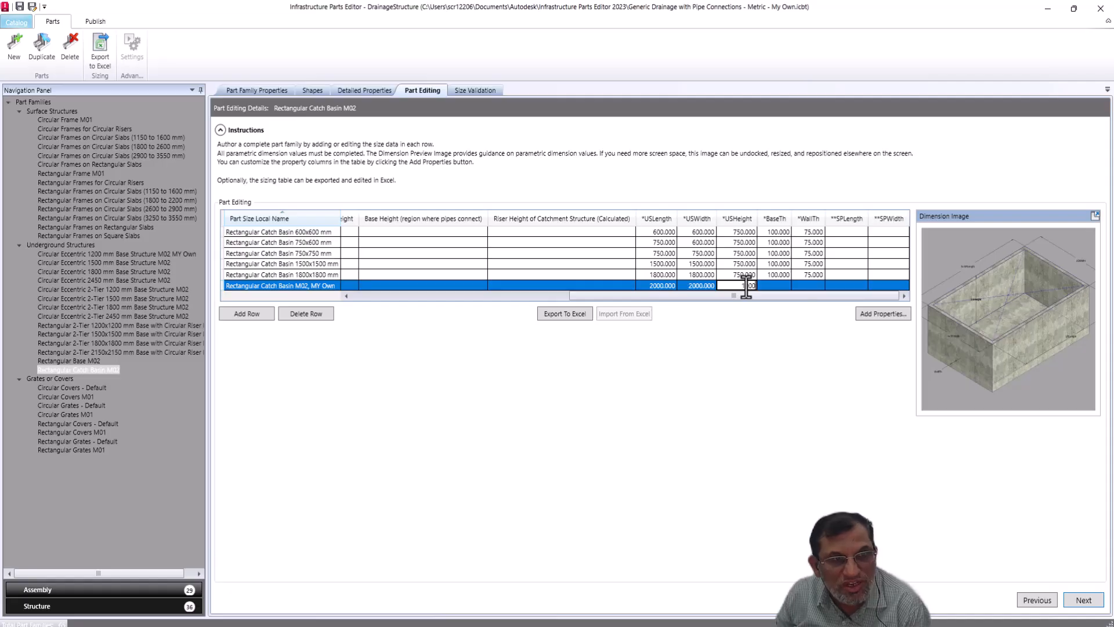
Step: Set the new MY Own row's BaseTh to 150 and WallTh to 100, and keep that row selected
{"action": "left_click", "coordinate": [778, 286]}
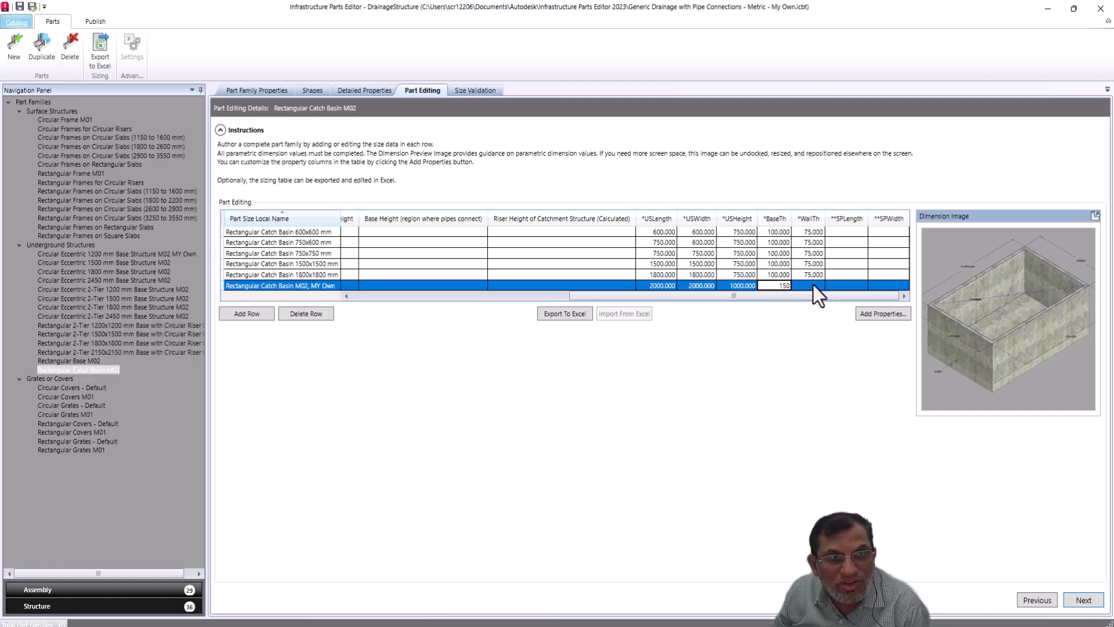
{"action": "left_click", "coordinate": [813, 285]}
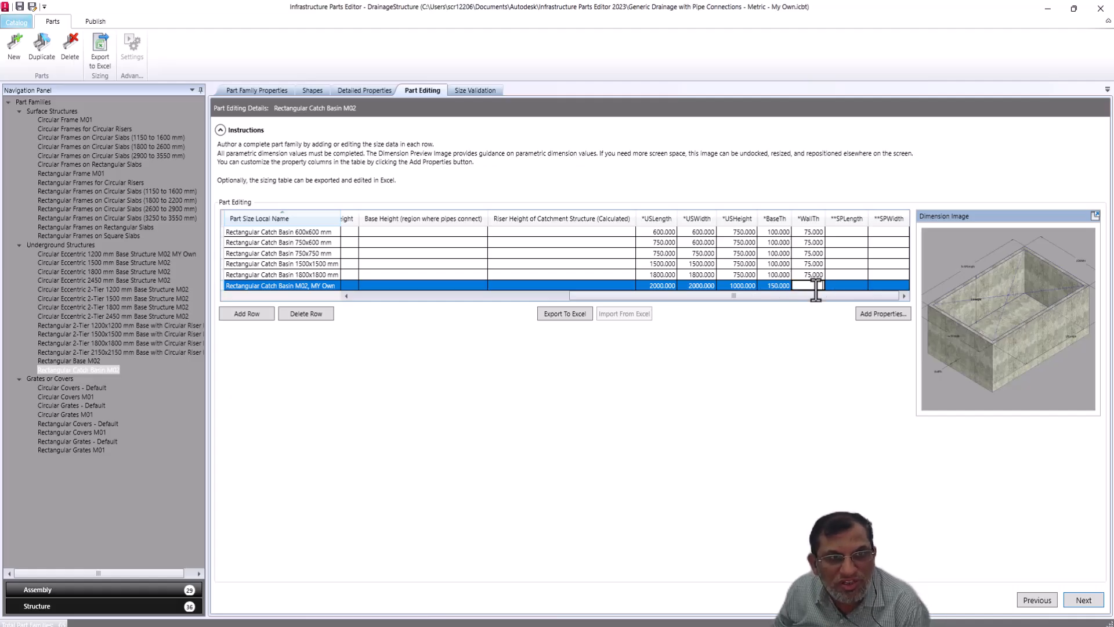
{"action": "type", "text": "100"}
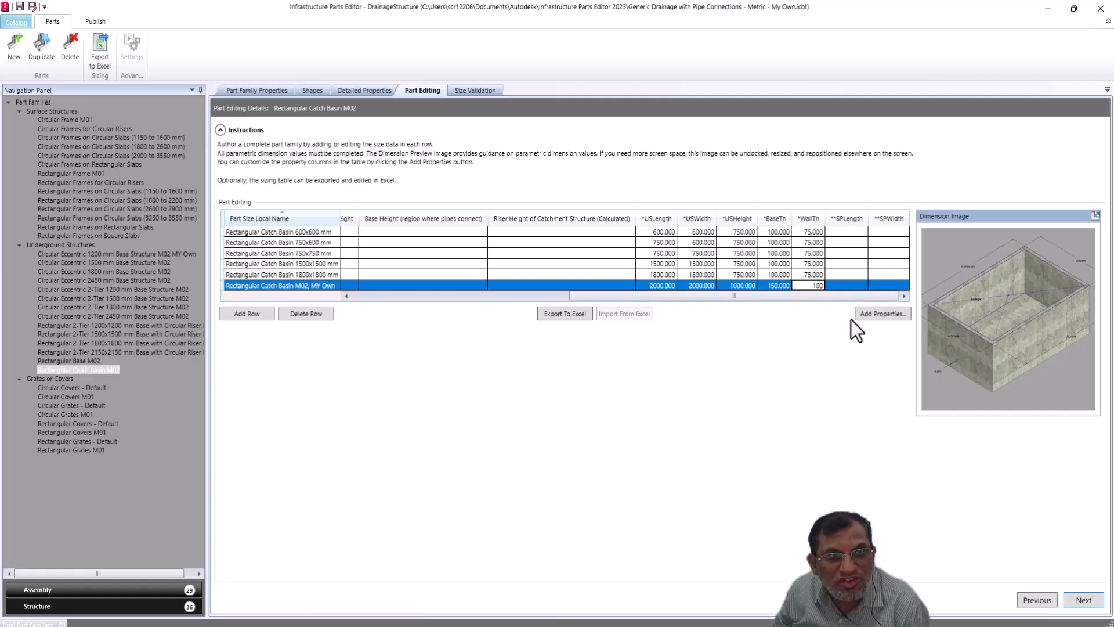
{"action": "left_click", "coordinate": [849, 275]}
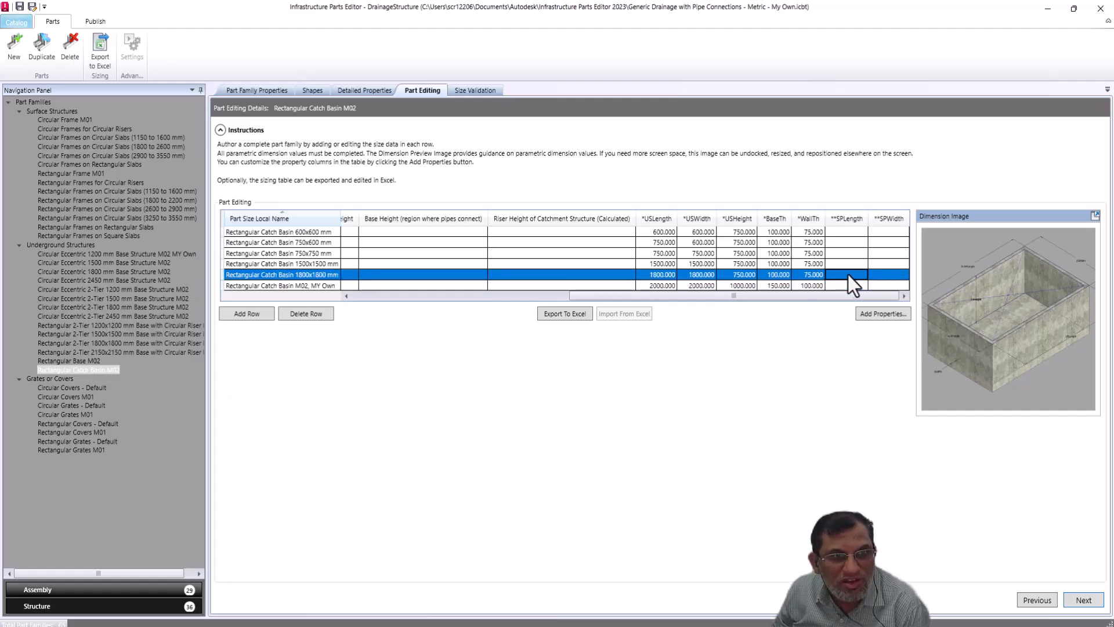
{"action": "left_click", "coordinate": [300, 287]}
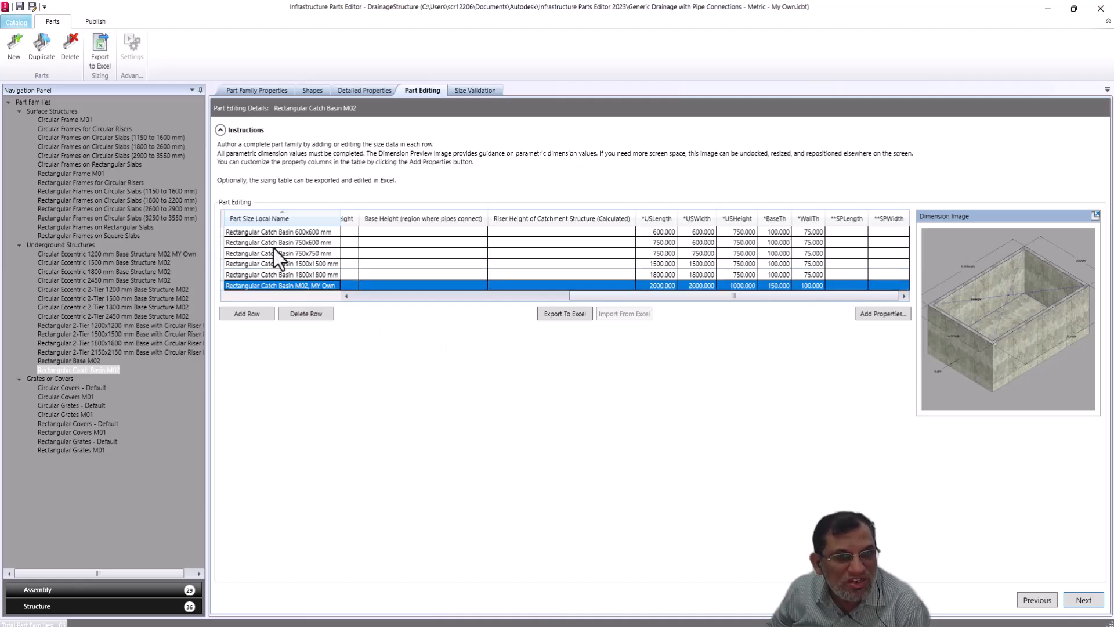
Step: Preview the new 2000x2000 mm size in Size Validation, orbiting its model, and compare it with the 1500x1500 mm size
{"action": "left_click", "coordinate": [470, 91]}
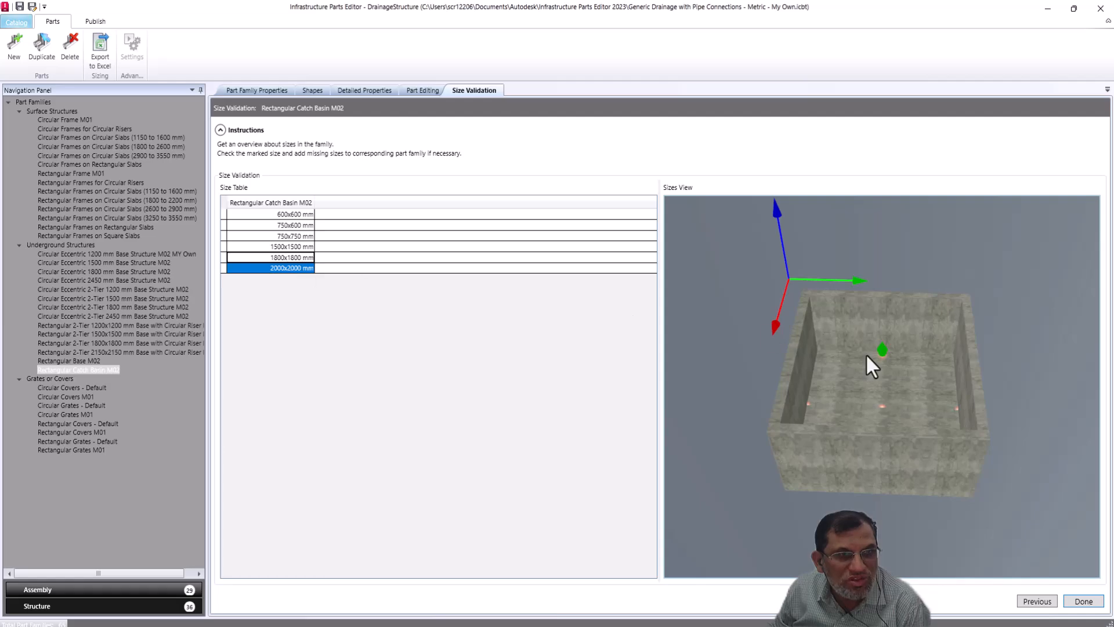
{"action": "mouse_move", "coordinate": [849, 364]}
{"action": "left_mouse_down"}
{"action": "mouse_move", "coordinate": [858, 341]}
{"action": "mouse_move", "coordinate": [923, 371]}
{"action": "mouse_move", "coordinate": [817, 372]}
{"action": "mouse_move", "coordinate": [889, 360]}
{"action": "mouse_move", "coordinate": [782, 357]}
{"action": "mouse_move", "coordinate": [842, 390]}
{"action": "mouse_move", "coordinate": [910, 374]}
{"action": "mouse_move", "coordinate": [830, 368]}
{"action": "mouse_move", "coordinate": [806, 350]}
{"action": "mouse_move", "coordinate": [855, 375]}
{"action": "mouse_move", "coordinate": [894, 340]}
{"action": "mouse_move", "coordinate": [932, 354]}
{"action": "mouse_move", "coordinate": [928, 313]}
{"action": "mouse_move", "coordinate": [917, 373]}
{"action": "mouse_move", "coordinate": [851, 381]}
{"action": "mouse_move", "coordinate": [807, 361]}
{"action": "mouse_move", "coordinate": [751, 356]}
{"action": "mouse_move", "coordinate": [917, 368]}
{"action": "mouse_move", "coordinate": [810, 353]}
{"action": "mouse_move", "coordinate": [901, 361]}
{"action": "mouse_move", "coordinate": [829, 364]}
{"action": "left_mouse_up"}
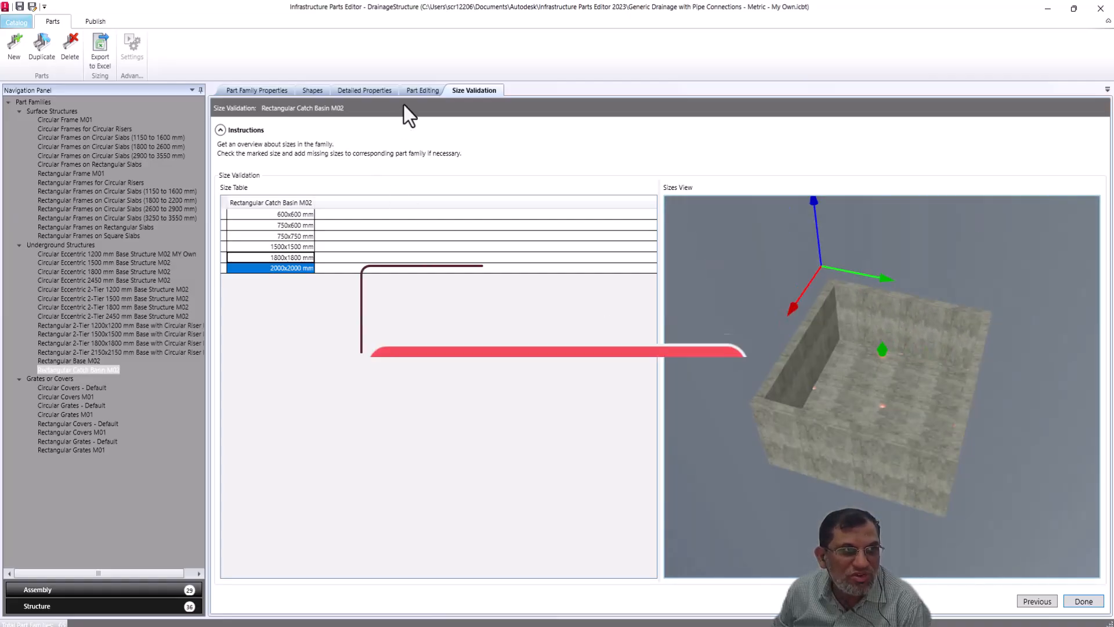
{"action": "left_click", "coordinate": [408, 90]}
{"action": "left_click", "coordinate": [305, 276]}
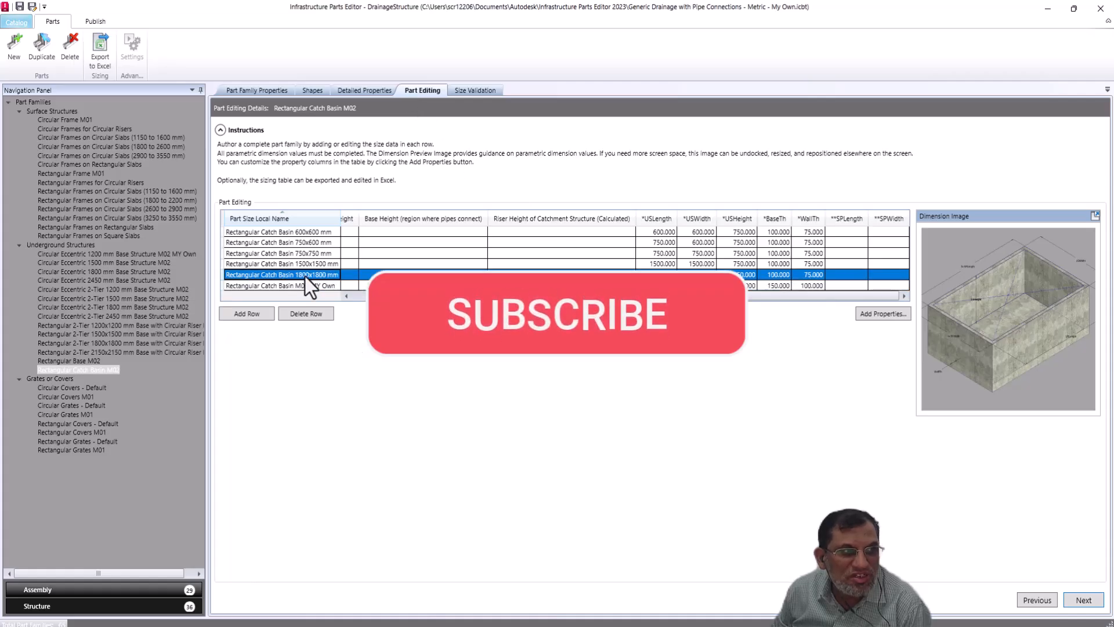
{"action": "left_click", "coordinate": [306, 265]}
{"action": "left_click", "coordinate": [471, 91]}
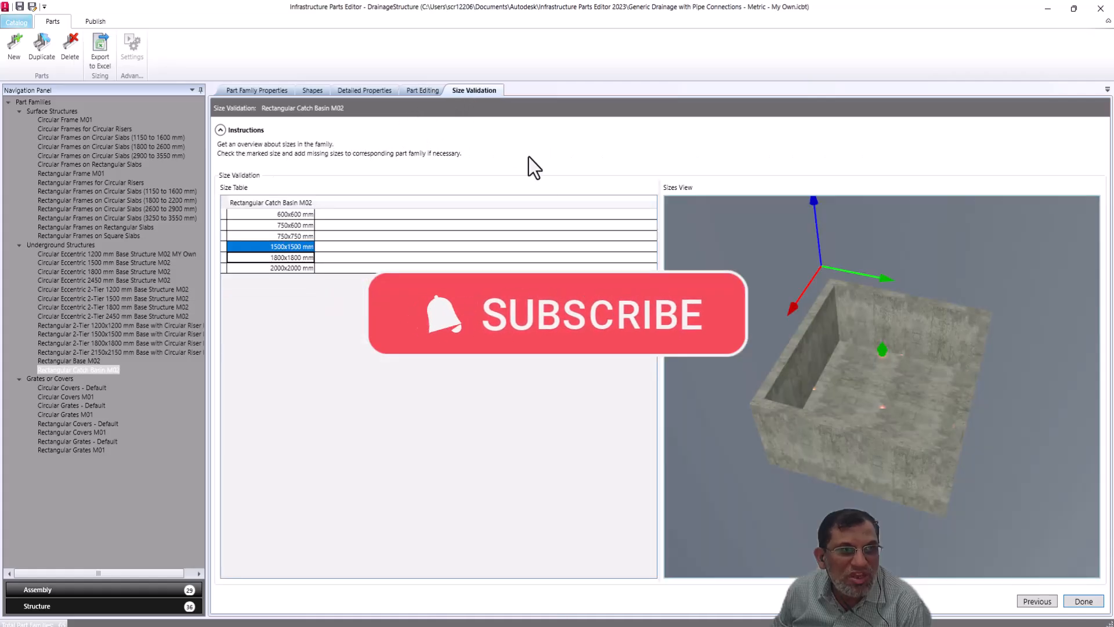
Step: Compare the 3D previews of all the catch basin sizes, from 2000x2000 mm down to 600x600 mm
{"action": "left_click", "coordinate": [301, 237]}
{"action": "left_click", "coordinate": [291, 257]}
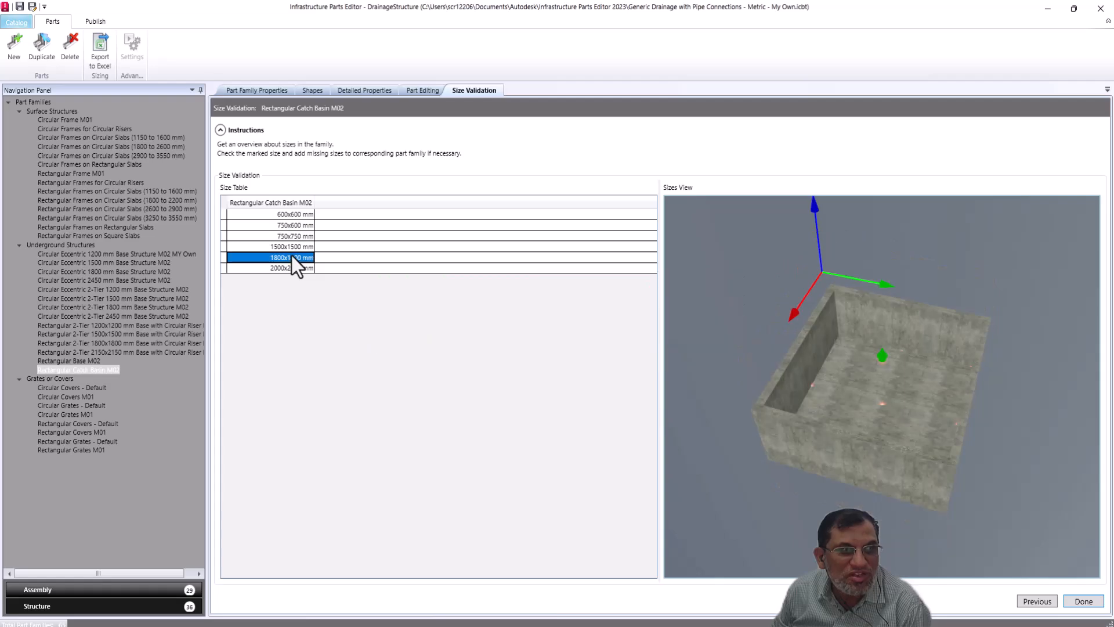
{"action": "left_click", "coordinate": [289, 267]}
{"action": "left_click", "coordinate": [293, 257]}
{"action": "left_click", "coordinate": [298, 246]}
{"action": "left_click", "coordinate": [298, 236]}
{"action": "left_click", "coordinate": [297, 225]}
{"action": "left_click", "coordinate": [298, 215]}
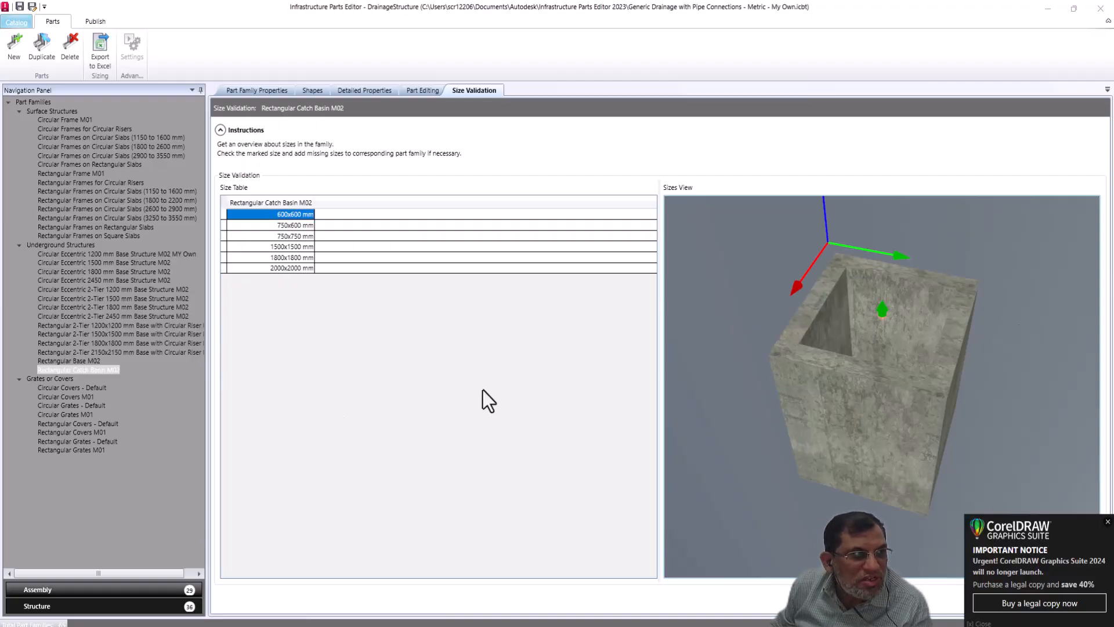
Step: Switch to the assembly families and open Eccentric 2-Tier Structures with Circular Frames, 1200 mm Base Structure M02, dismissing the pop-up advertisement
{"action": "left_click", "coordinate": [209, 461]}
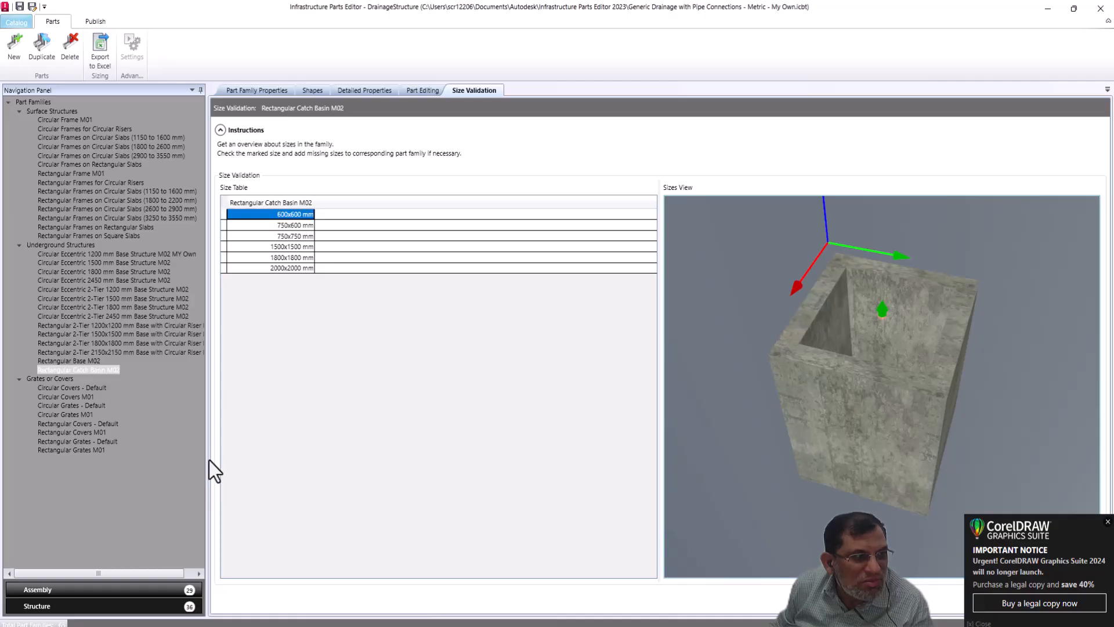
{"action": "left_click", "coordinate": [44, 590]}
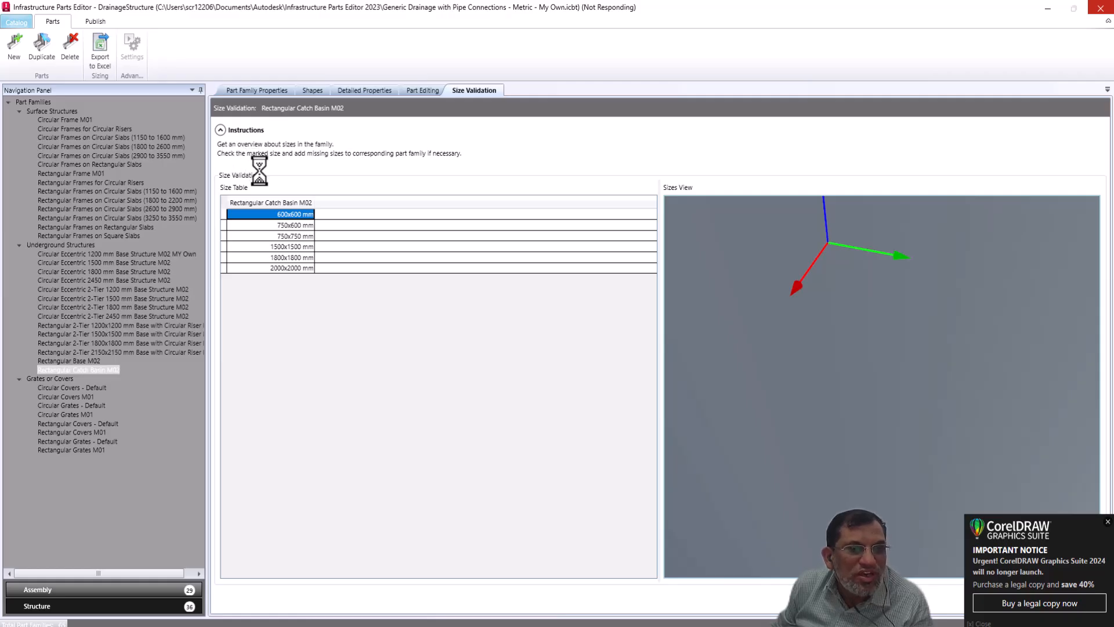
{"action": "left_click", "coordinate": [1108, 521]}
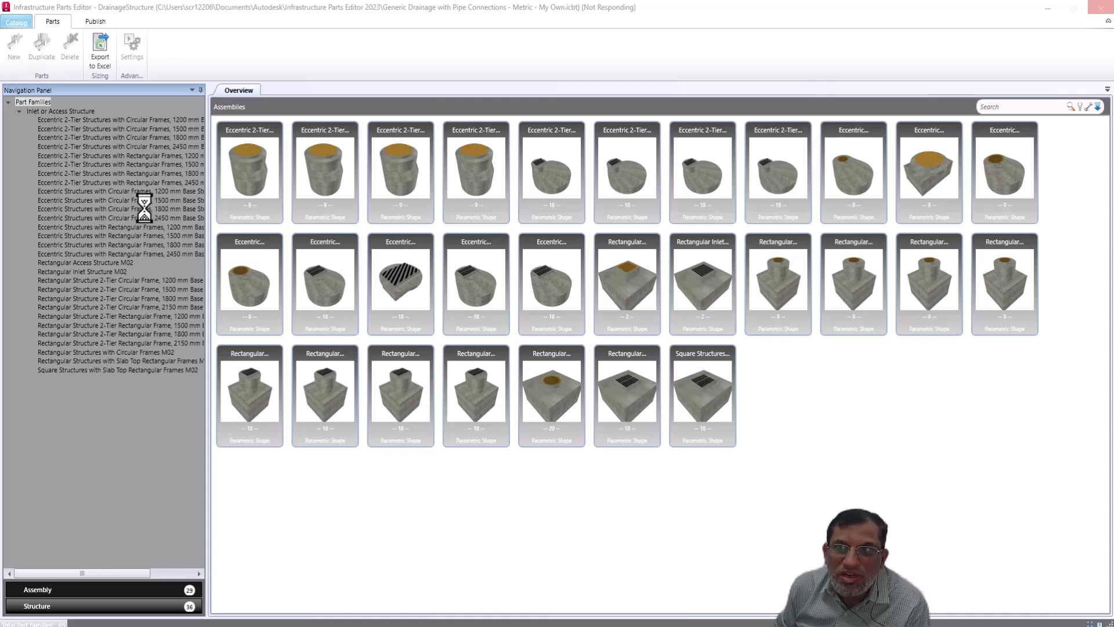
{"action": "double_click", "coordinate": [133, 121]}
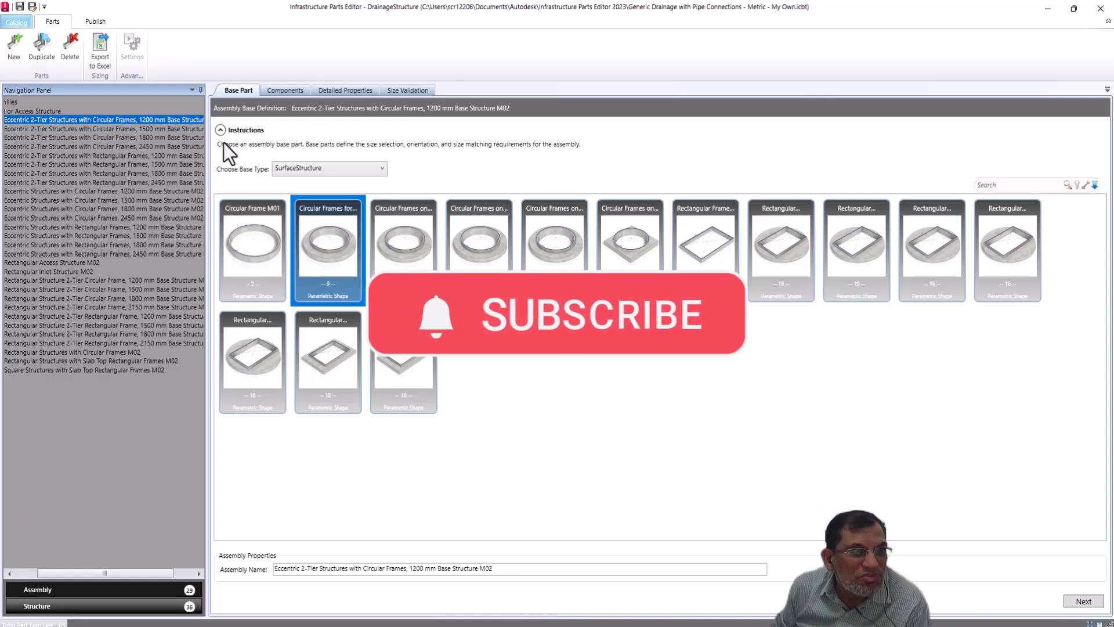
Step: Review the assembly's components, detailed properties and size validation, and check the mismatched 1200 Riser, 900 dia Frm, 75 FrHt size
{"action": "left_click", "coordinate": [1070, 601]}
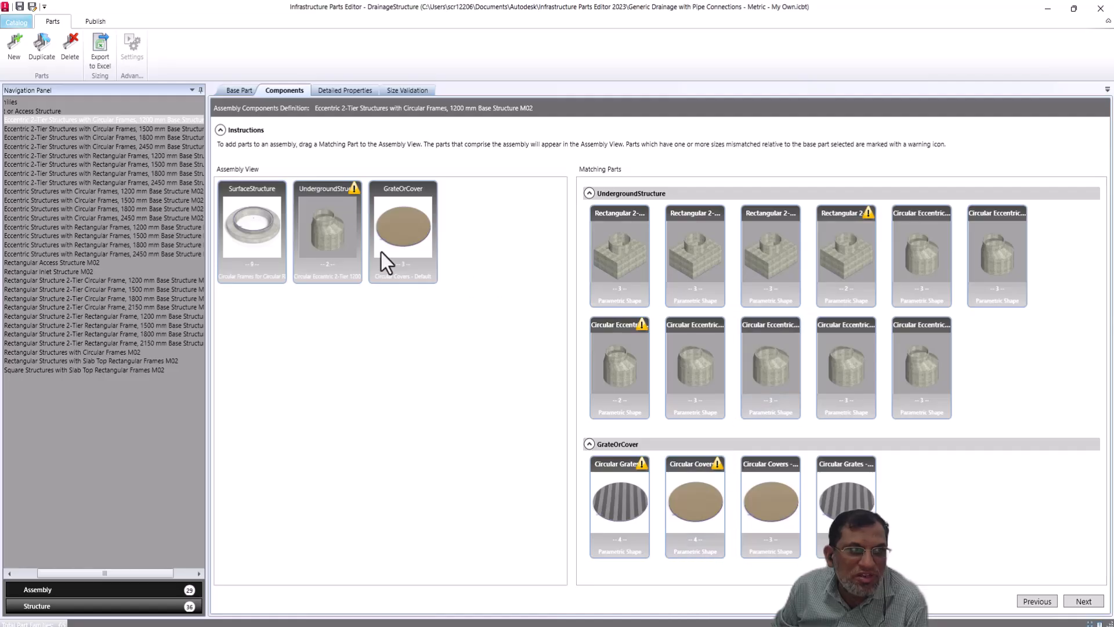
{"action": "left_click", "coordinate": [1083, 602]}
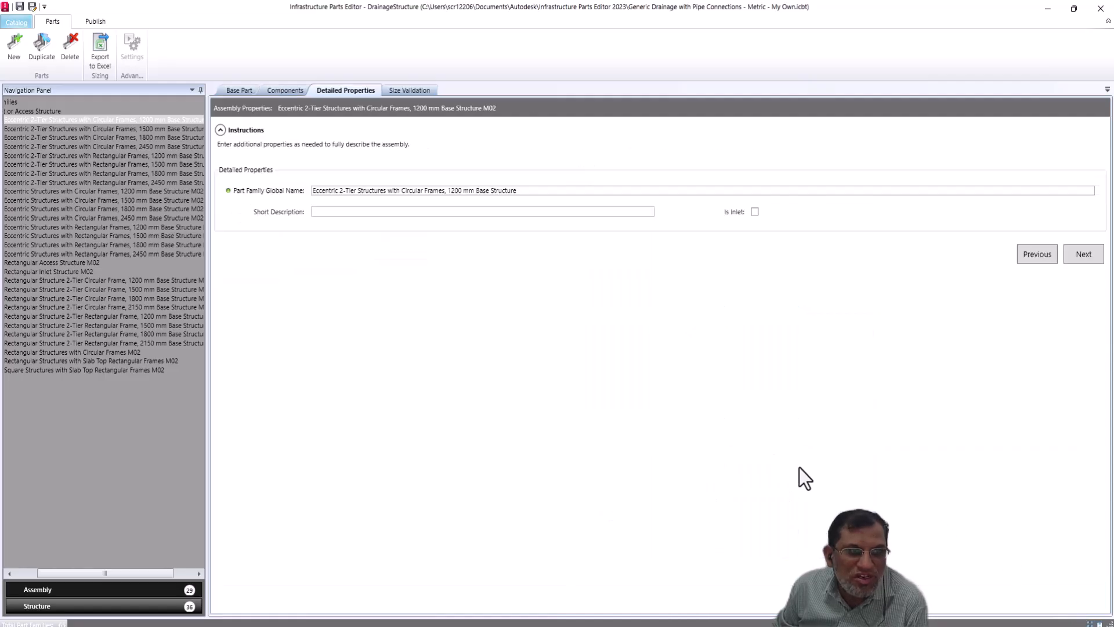
{"action": "left_click", "coordinate": [1083, 260]}
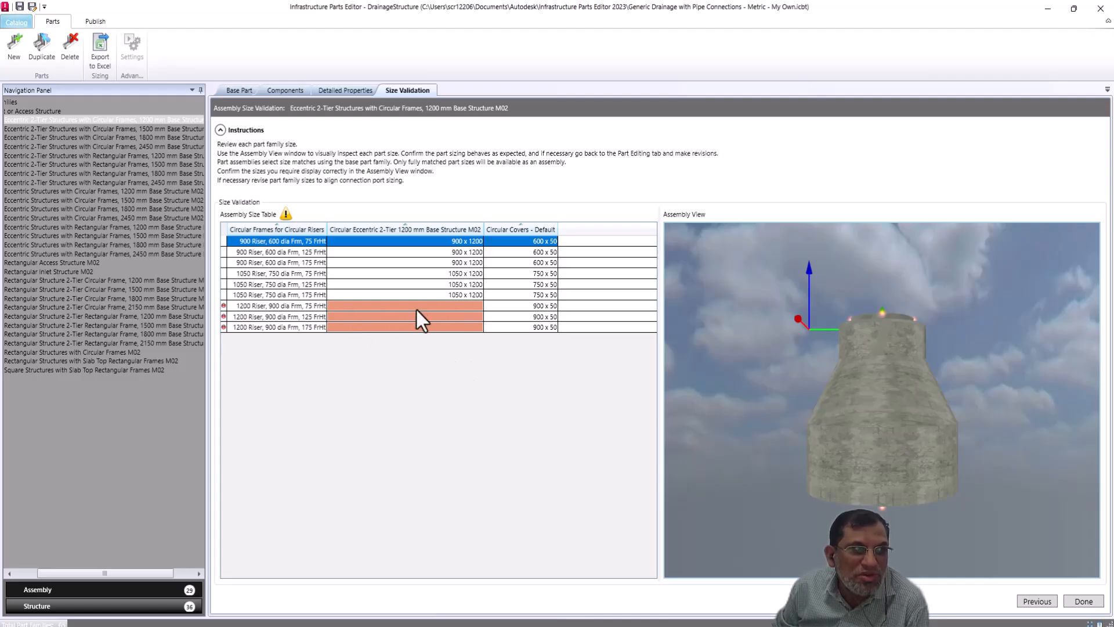
{"action": "left_click", "coordinate": [450, 304]}
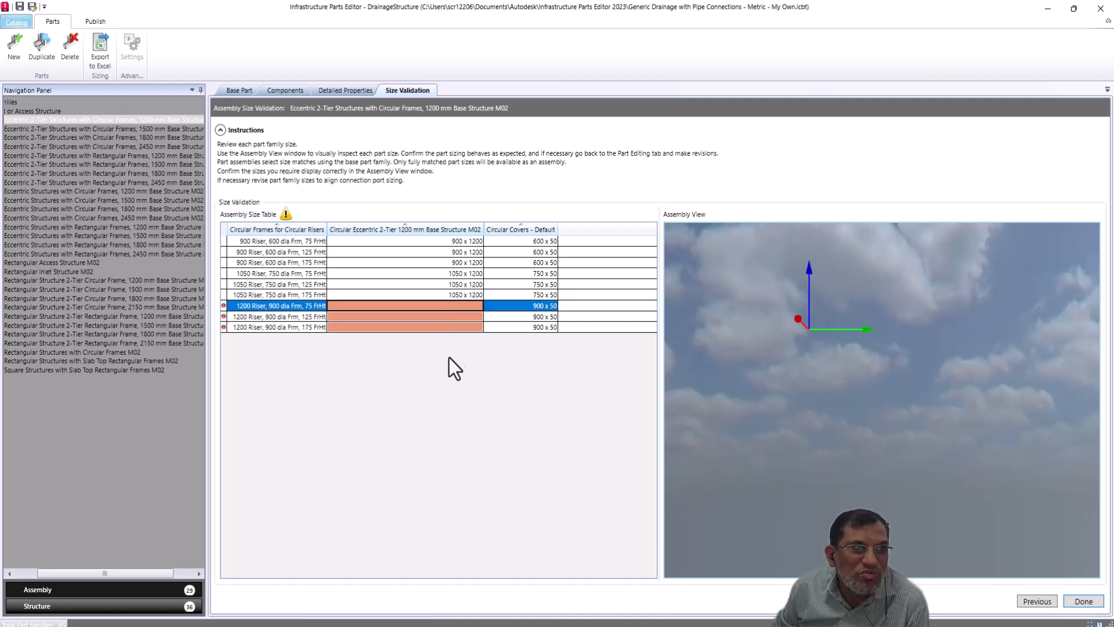
Step: Return through the assembly's detailed properties and components to its base part, and check the assembly name, selected frame and base type options
{"action": "left_click", "coordinate": [355, 88]}
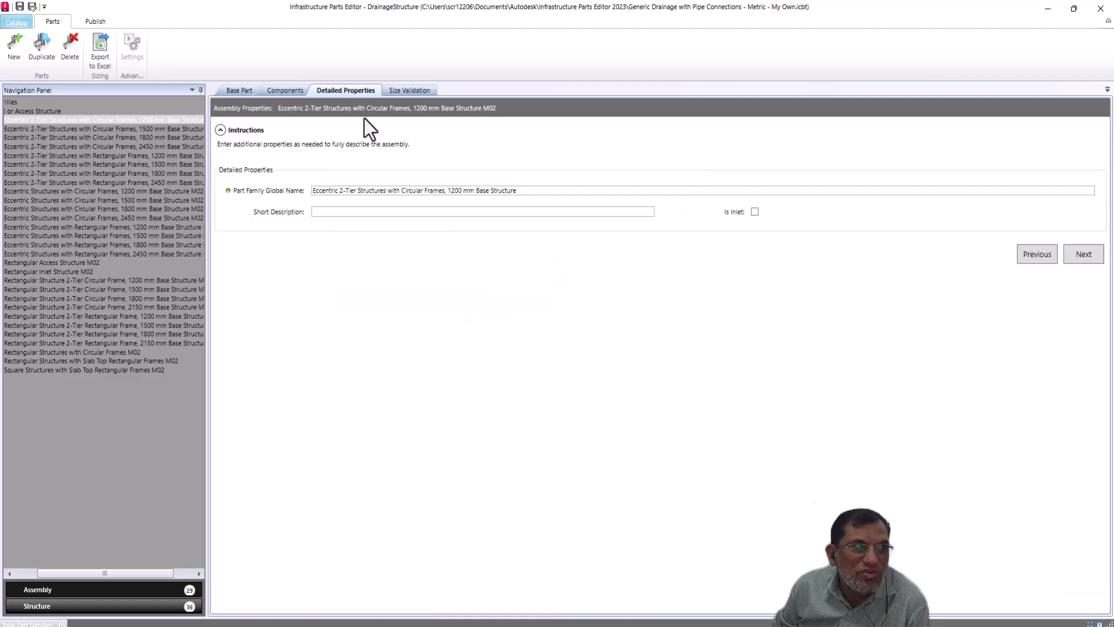
{"action": "left_click", "coordinate": [287, 91]}
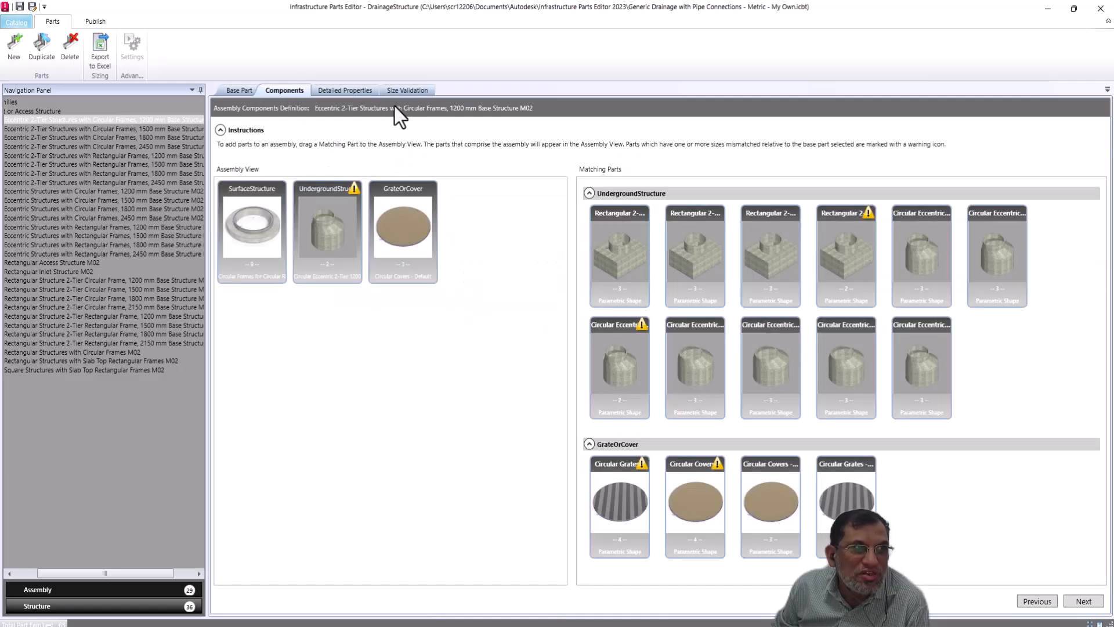
{"action": "left_click", "coordinate": [418, 93]}
{"action": "left_click", "coordinate": [238, 89]}
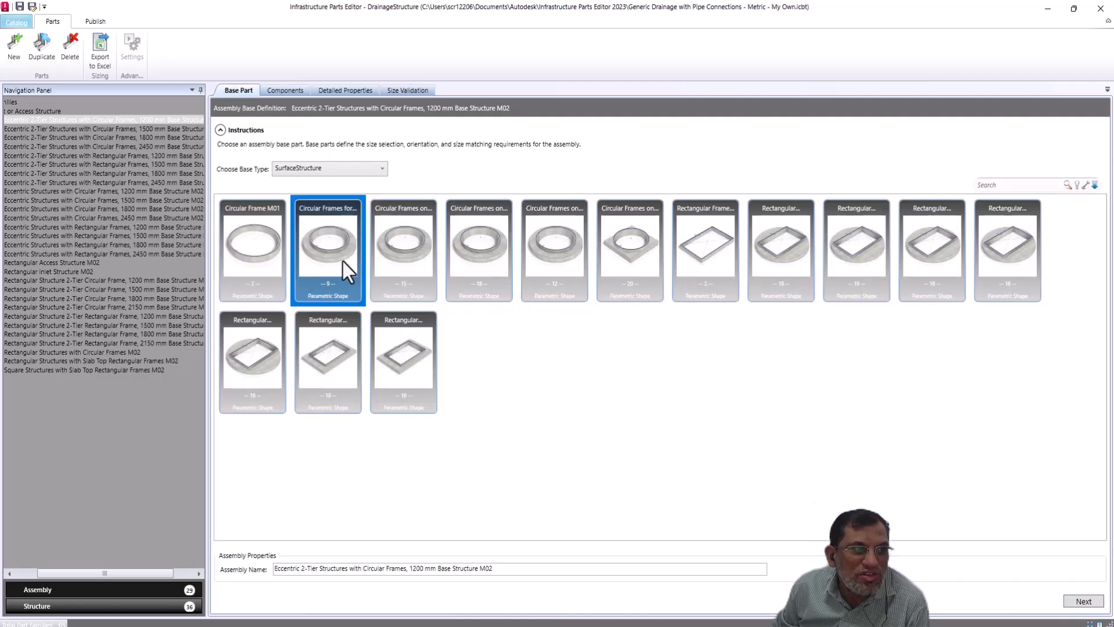
{"action": "left_click", "coordinate": [587, 570]}
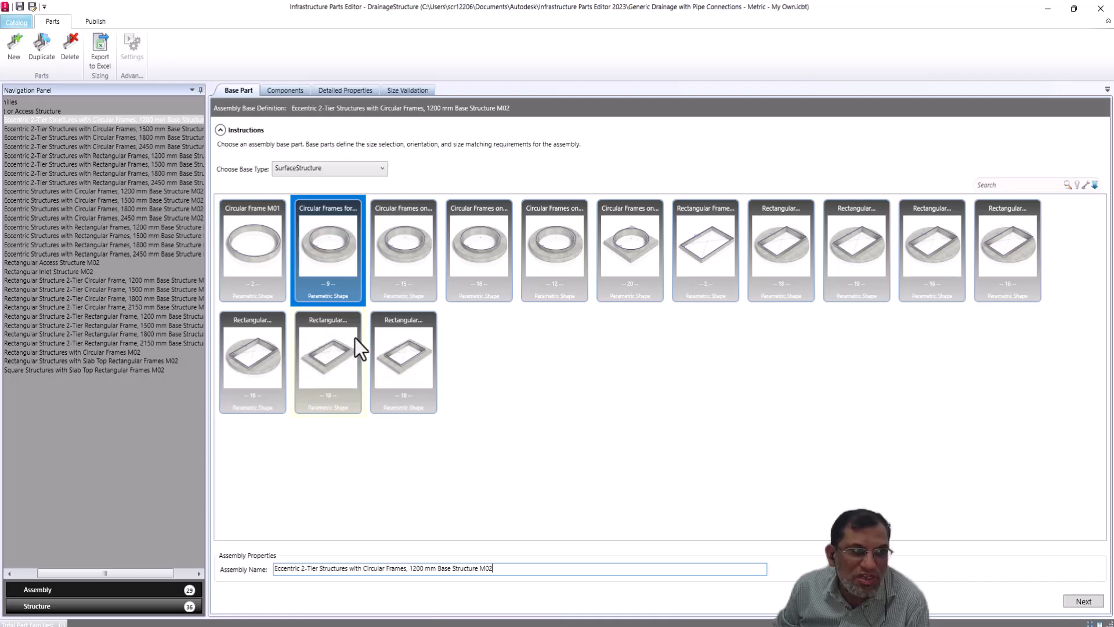
{"action": "left_click", "coordinate": [321, 245]}
{"action": "left_click", "coordinate": [382, 168]}
{"action": "left_click", "coordinate": [382, 168]}
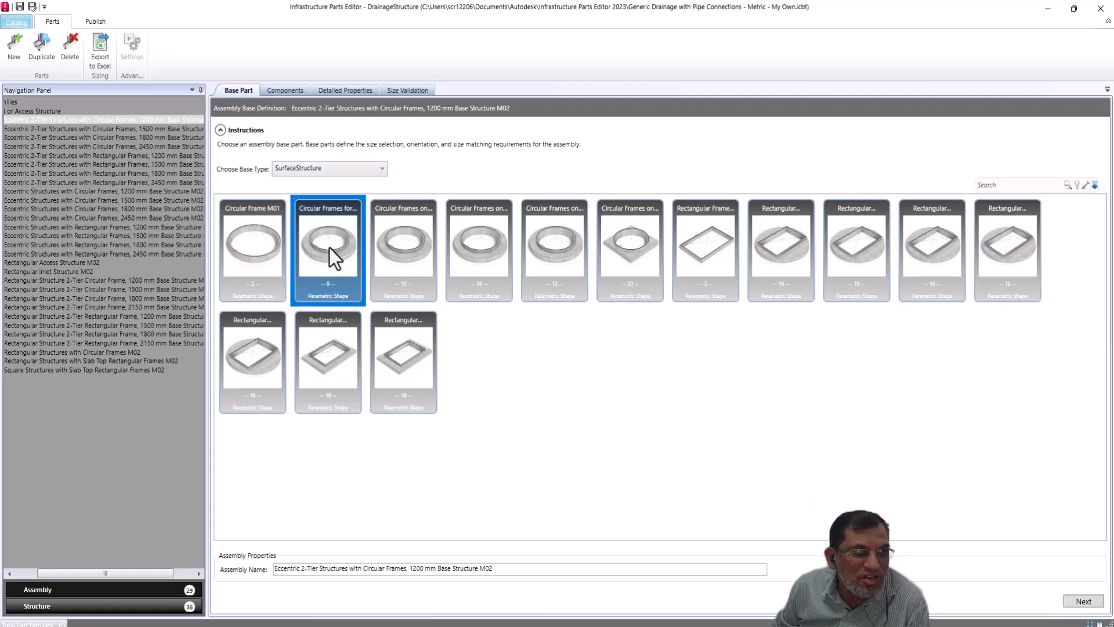
Step: Open the Rectangular Structure 2-Tier Circular Frame, 1200 mm Base Structure M02 assembly and review its components
{"action": "left_click", "coordinate": [75, 288]}
{"action": "left_click", "coordinate": [68, 282]}
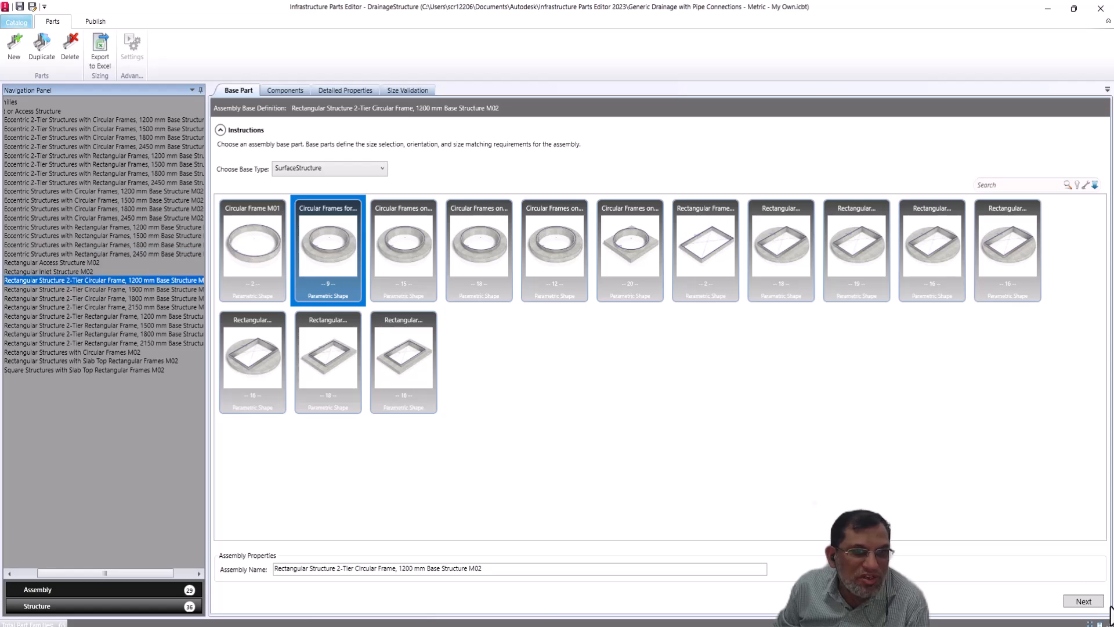
{"action": "left_click", "coordinate": [1082, 601]}
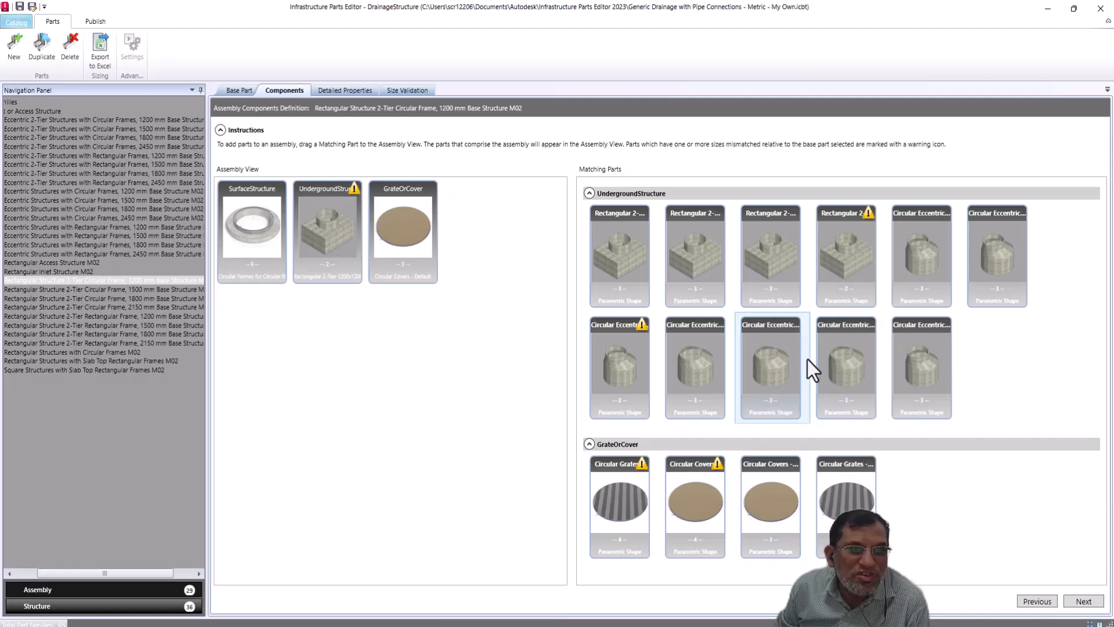
Step: Compare the base parts of the assemblies from Rectangular Inlet Structure M02 up to Eccentric Structures with Circular Frames, 2450 mm Base Structure M02
{"action": "left_click", "coordinate": [71, 272]}
{"action": "left_click", "coordinate": [70, 264]}
{"action": "left_click", "coordinate": [71, 254]}
{"action": "left_click", "coordinate": [71, 244]}
{"action": "left_click", "coordinate": [70, 236]}
{"action": "left_click", "coordinate": [71, 227]}
{"action": "left_click", "coordinate": [70, 218]}
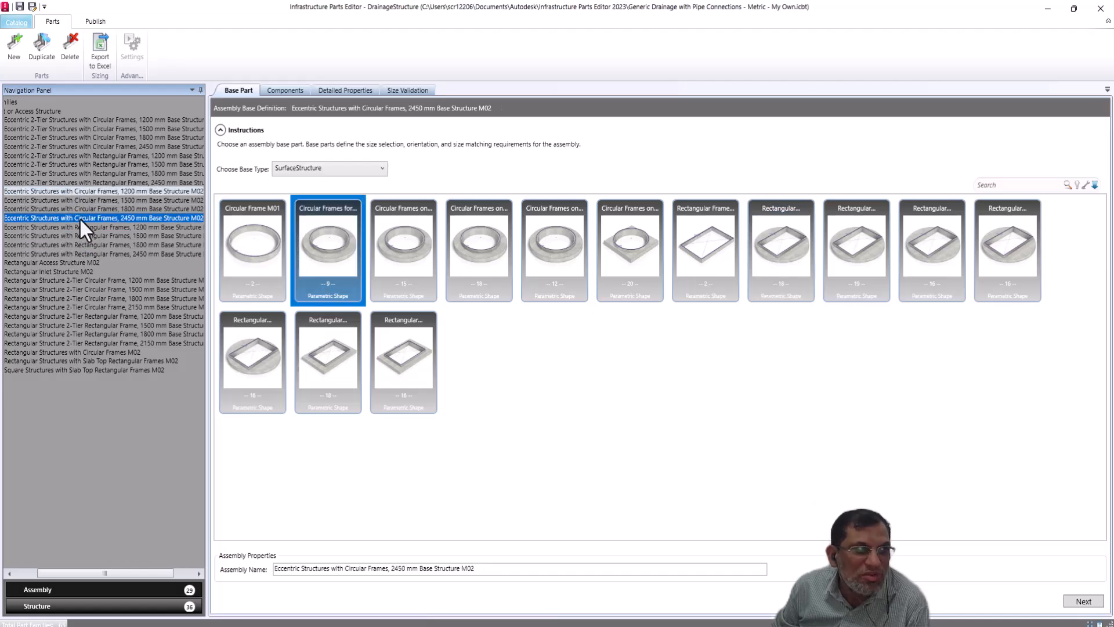
Step: Compare the base parts of the 2-tier rectangular, circular-frame and slab-top rectangular structures, plus the Eccentric 2-Tier Rectangular Frames 1500 mm assembly
{"action": "left_click", "coordinate": [88, 297]}
{"action": "left_click", "coordinate": [93, 309]}
{"action": "left_click", "coordinate": [92, 316]}
{"action": "left_click", "coordinate": [94, 335]}
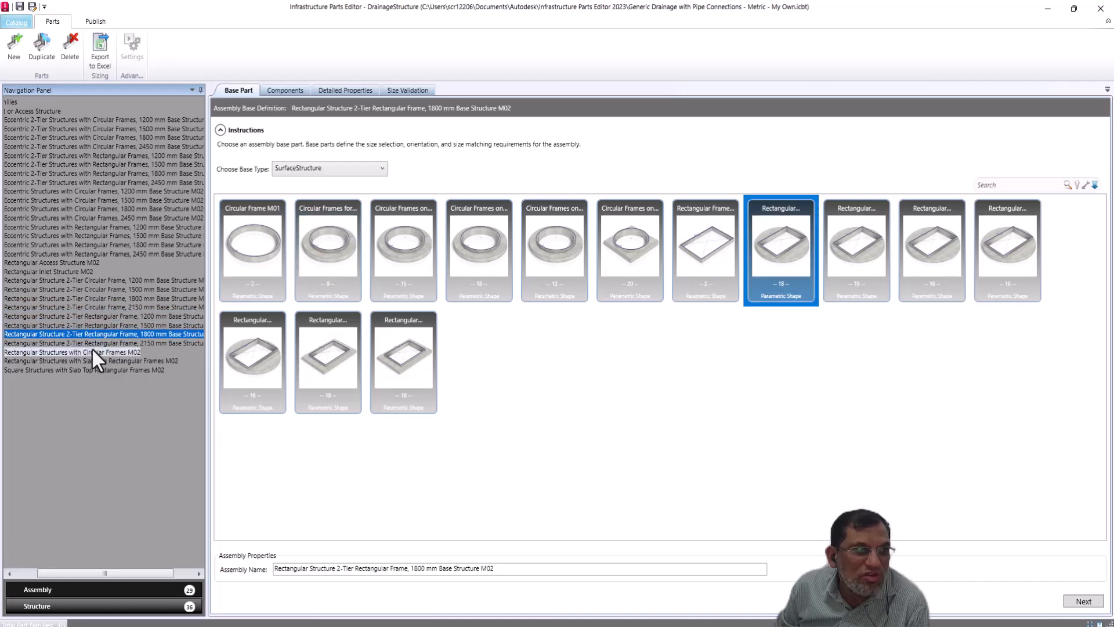
{"action": "left_click", "coordinate": [91, 351]}
{"action": "left_click", "coordinate": [92, 360]}
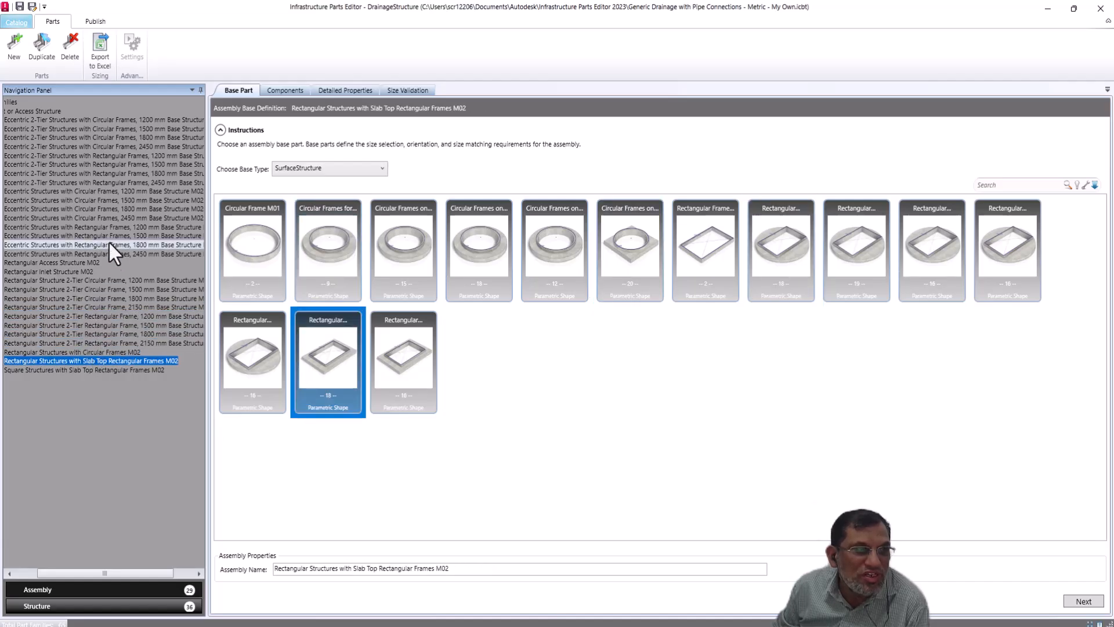
{"action": "left_click", "coordinate": [110, 191]}
{"action": "left_click", "coordinate": [139, 165]}
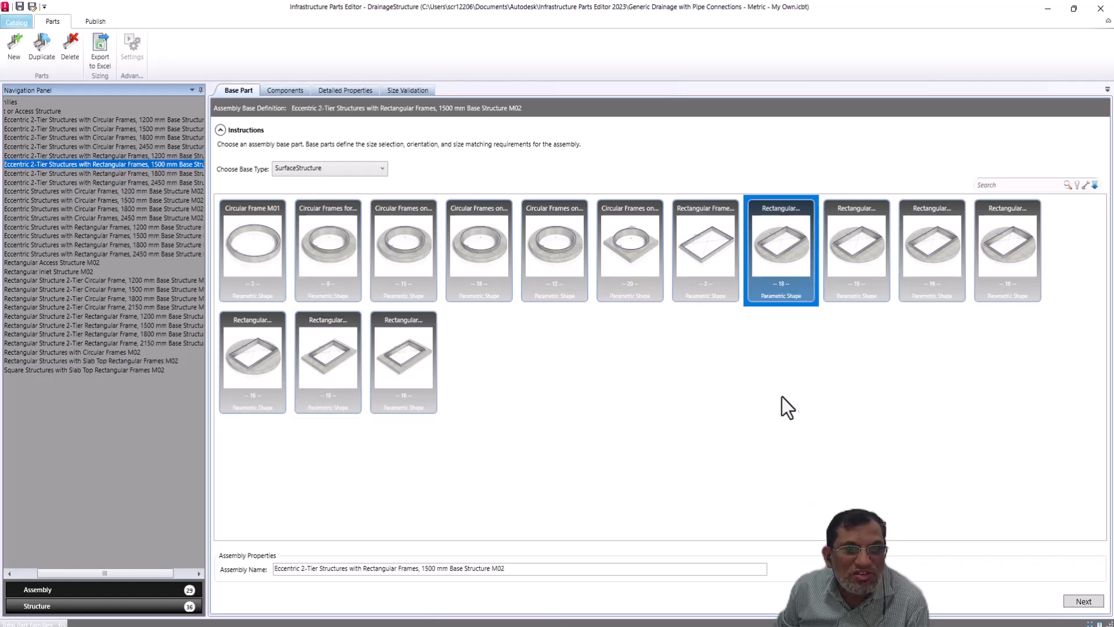
Step: Reopen Eccentric 2-Tier Structures with Circular Frames, 1200 mm Base Structure M02, inspect its size validation model from above, and return to the base part
{"action": "left_click", "coordinate": [17, 120]}
{"action": "left_click", "coordinate": [359, 284]}
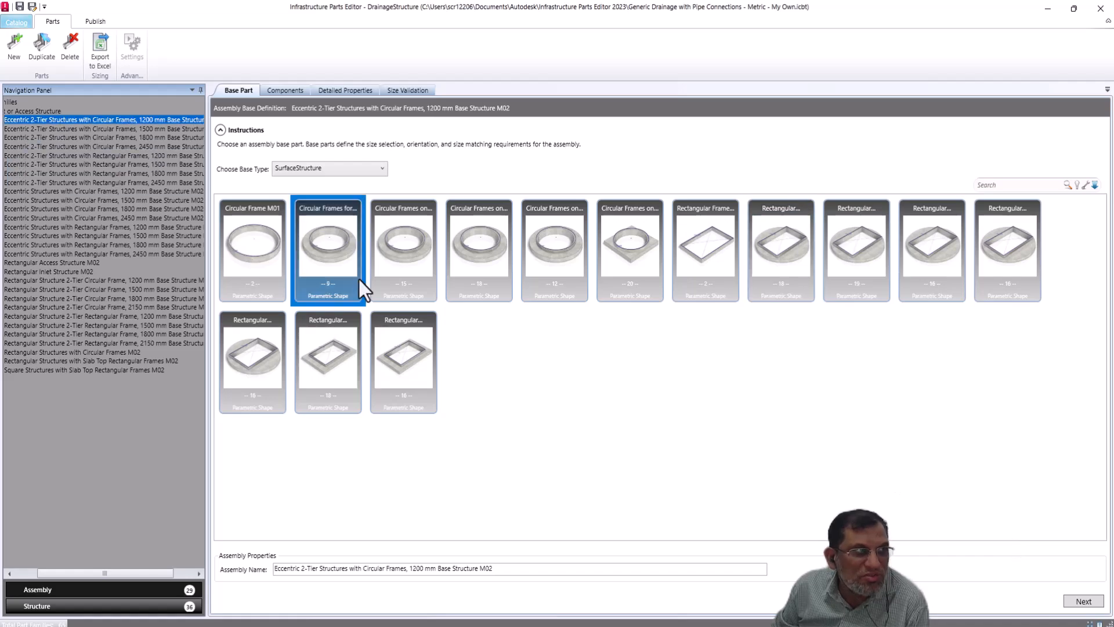
{"action": "left_click", "coordinate": [1072, 606]}
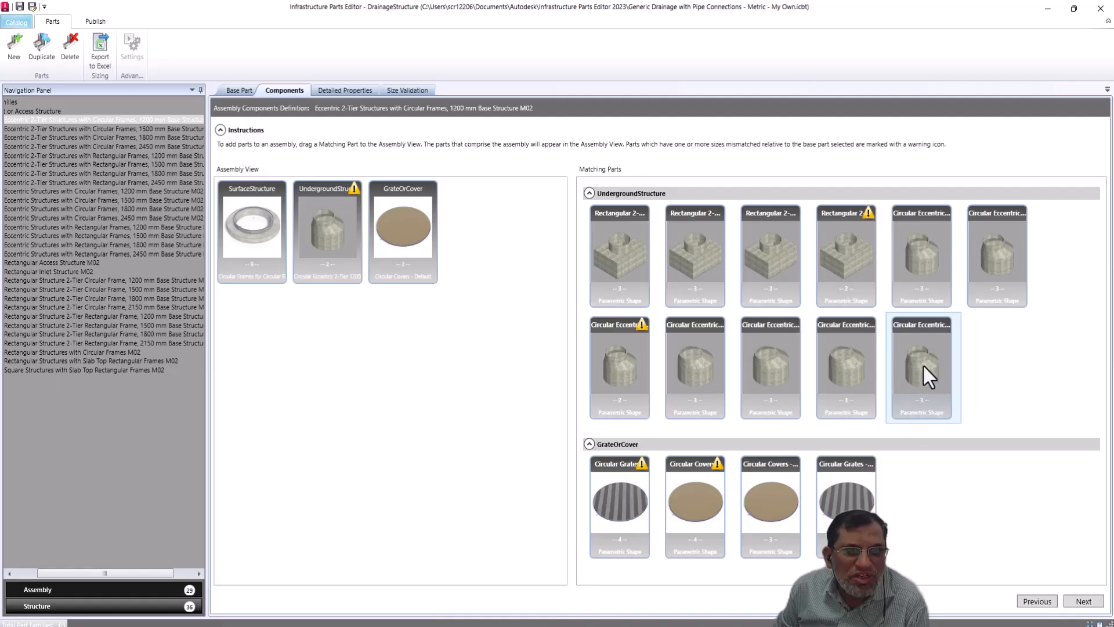
{"action": "left_click", "coordinate": [1083, 601]}
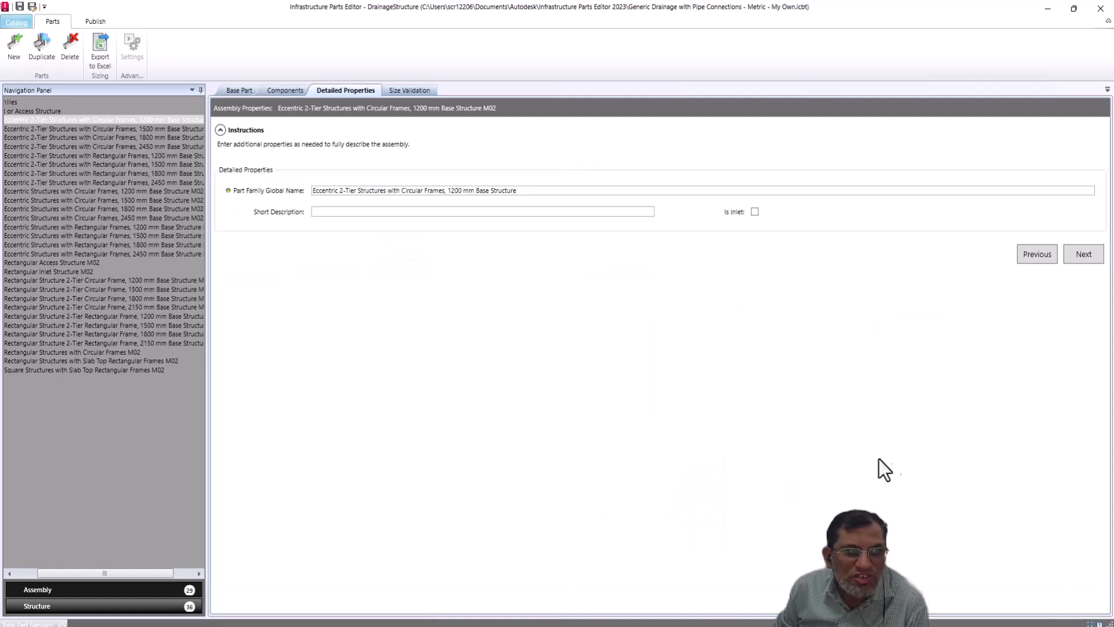
{"action": "left_click", "coordinate": [1075, 255]}
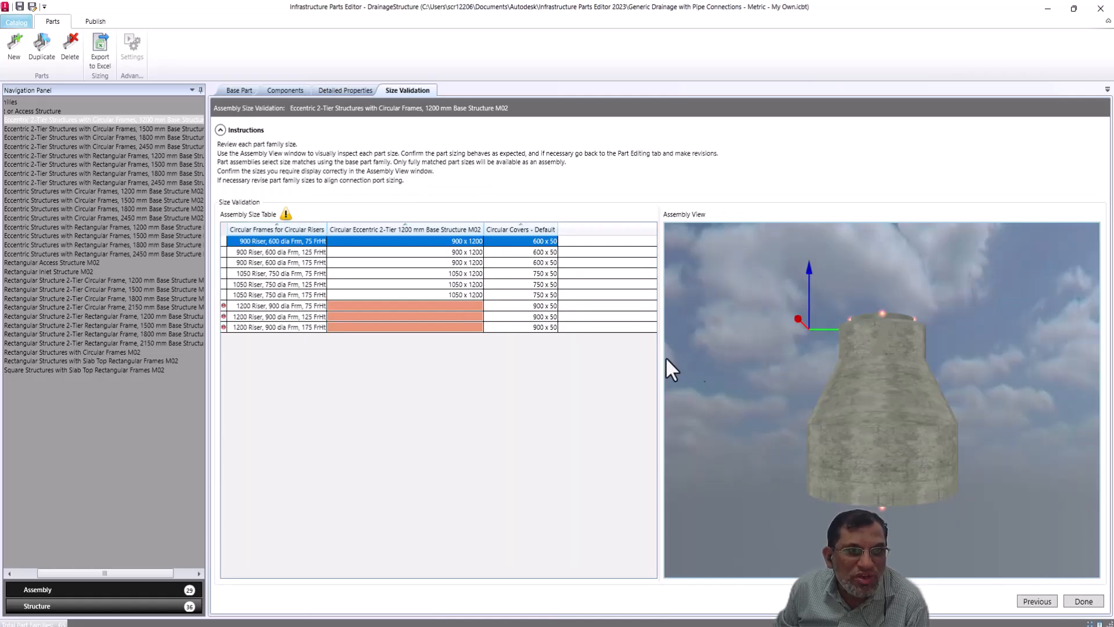
{"action": "left_click_drag", "start_coordinate": [877, 358], "coordinate": [870, 390]}
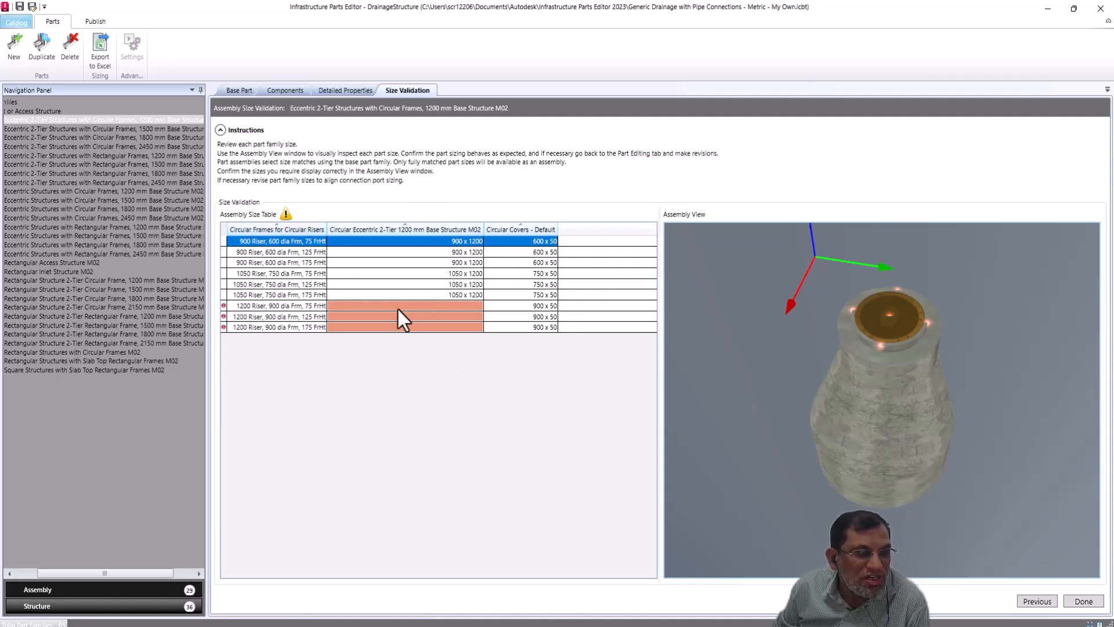
{"action": "left_click", "coordinate": [343, 93]}
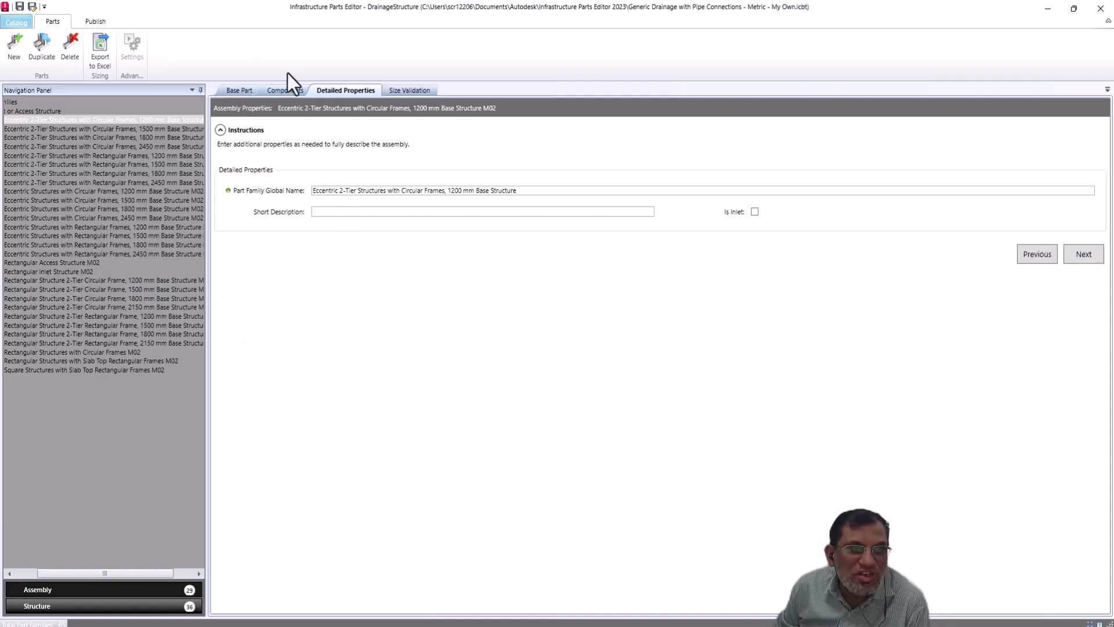
{"action": "left_click", "coordinate": [235, 88]}
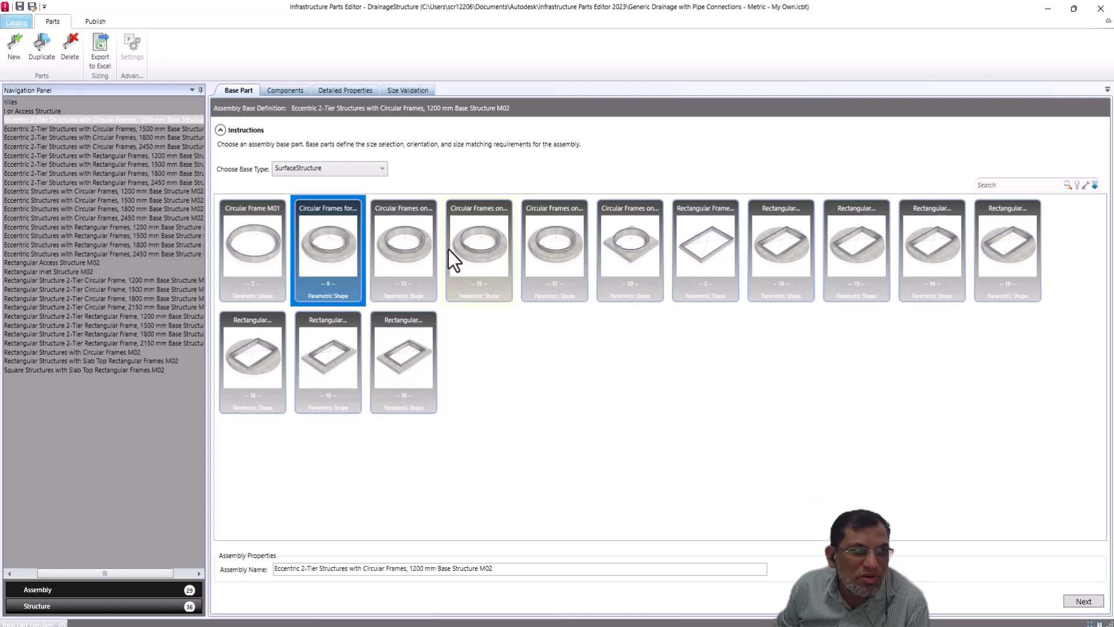
Step: Review Eccentric Structures with Rectangular Frames, 1500 mm Base Structure M02 through its components, properties and size validation, and finish back at the assemblies overview
{"action": "left_click", "coordinate": [106, 235]}
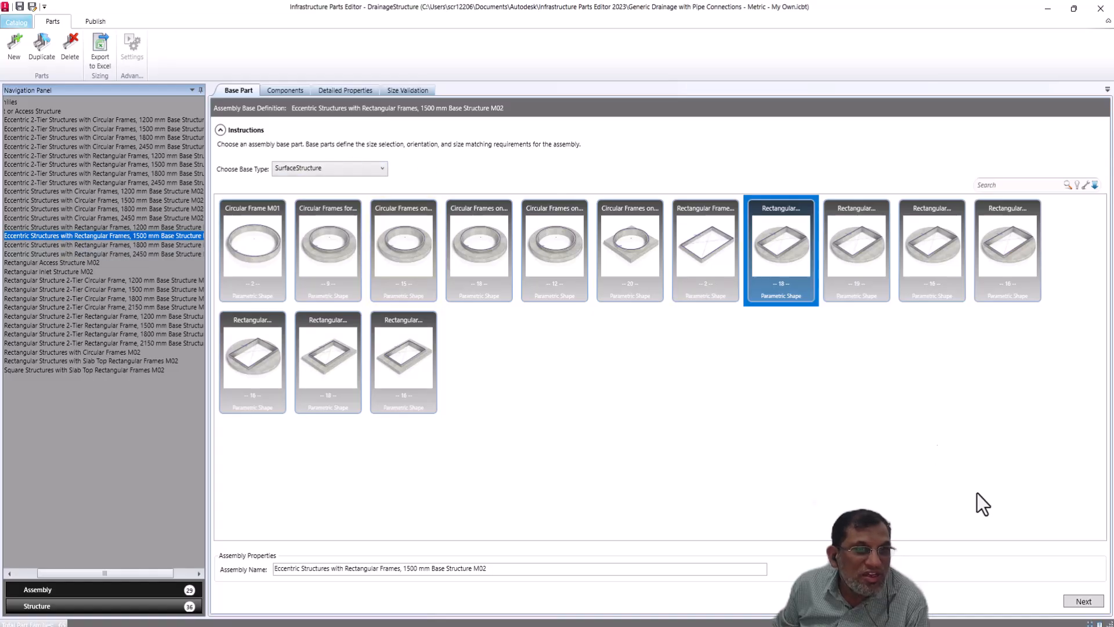
{"action": "left_click", "coordinate": [1078, 601]}
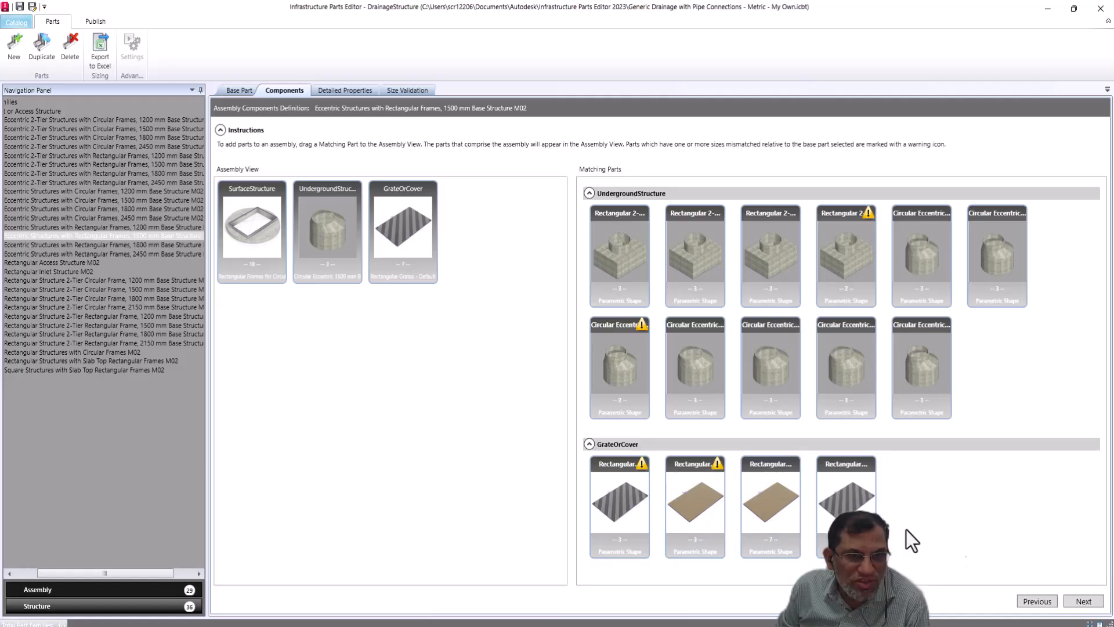
{"action": "left_click", "coordinate": [1083, 601]}
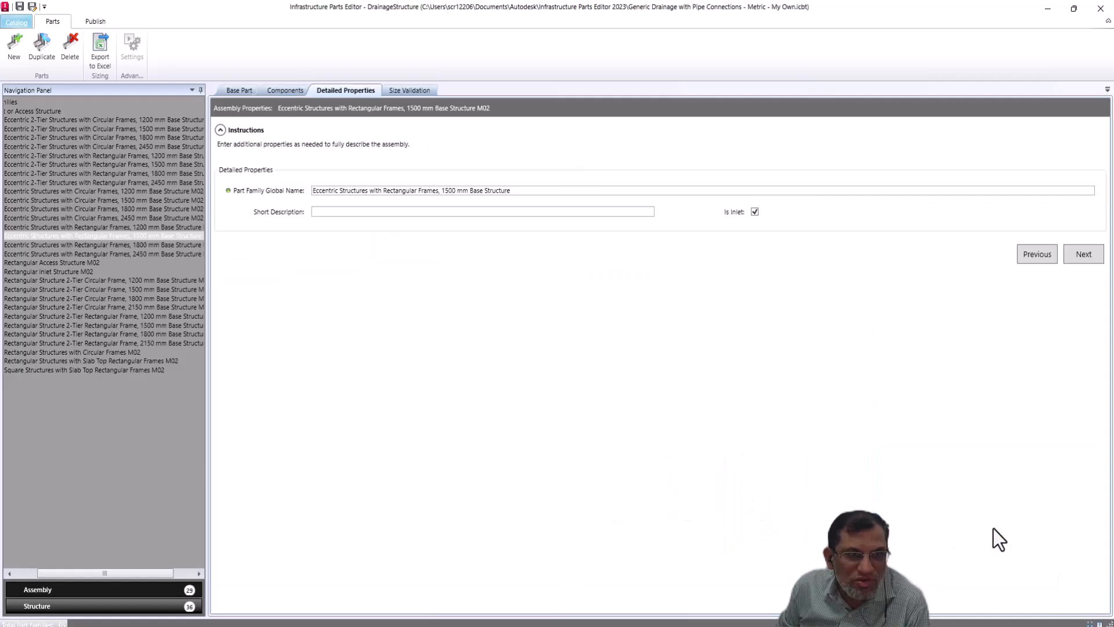
{"action": "left_click", "coordinate": [1083, 253]}
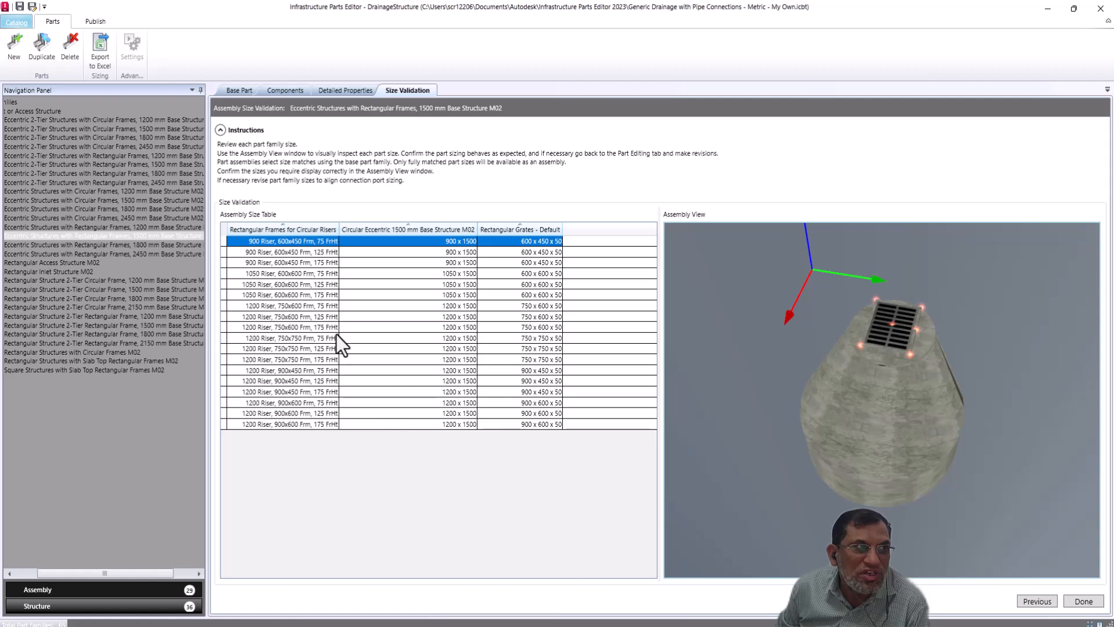
{"action": "left_click", "coordinate": [1082, 601]}
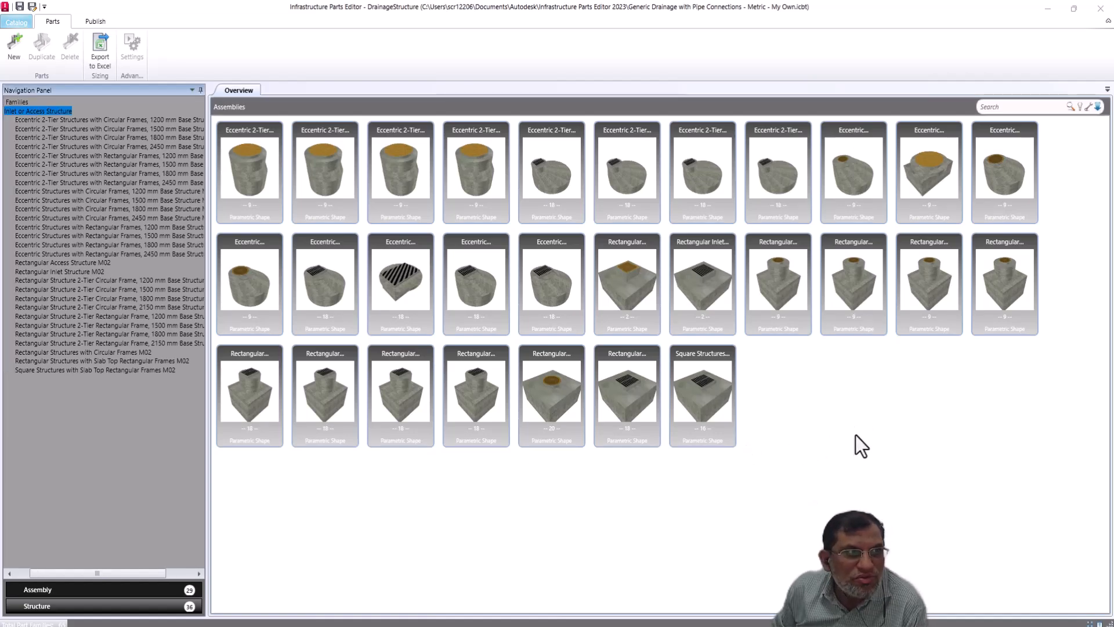
Step: Start publishing the catalog, saving its changes first, and look through the list of assemblies to publish
{"action": "left_click", "coordinate": [92, 23]}
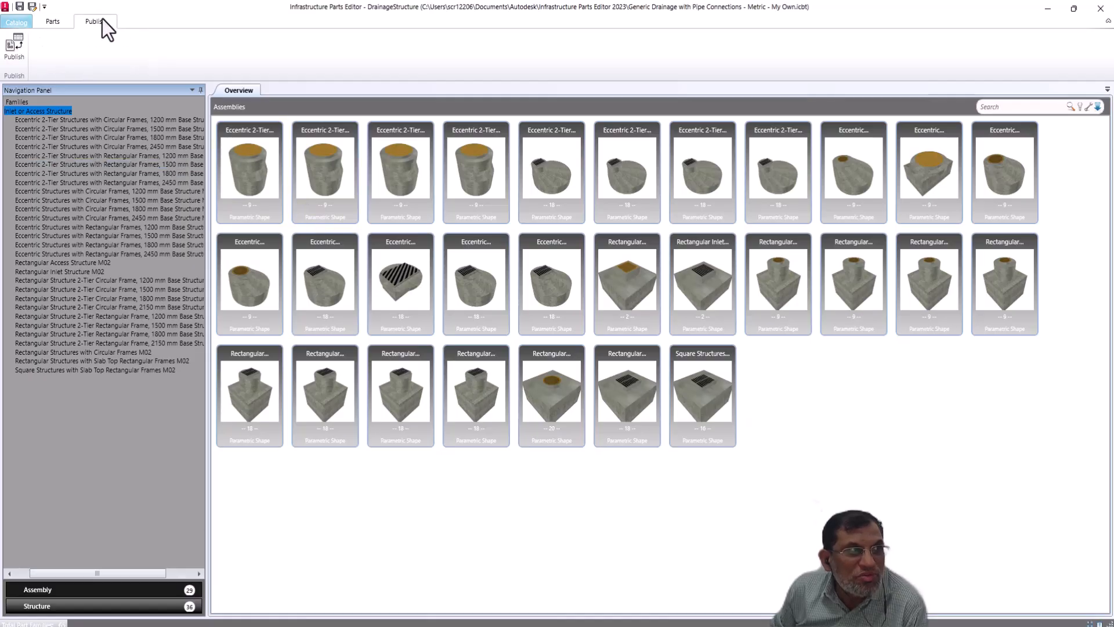
{"action": "left_click", "coordinate": [15, 47]}
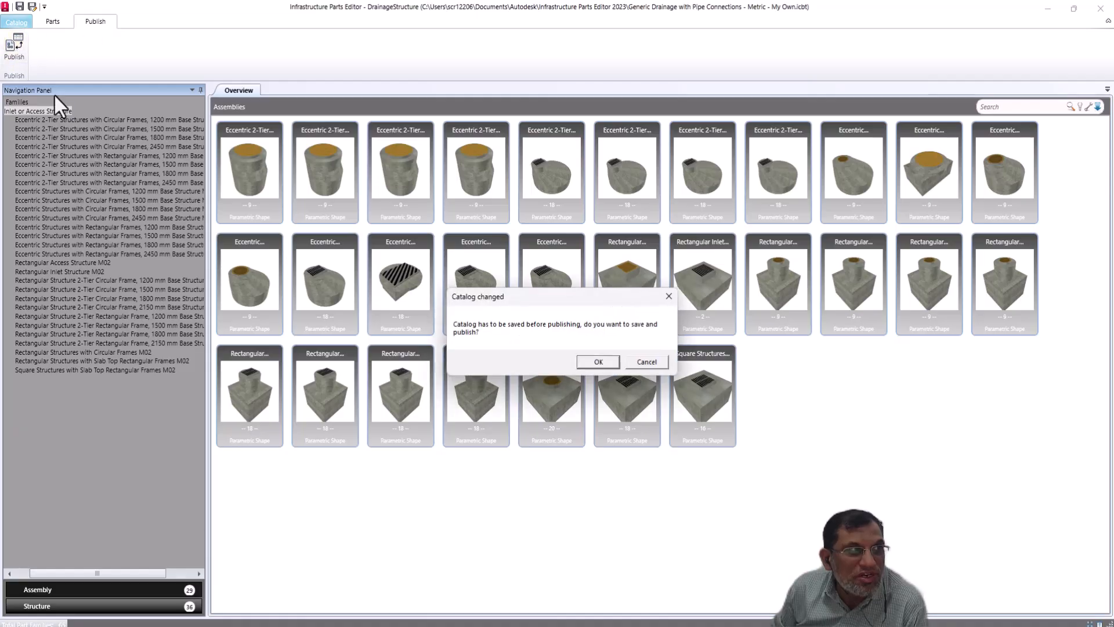
{"action": "left_click", "coordinate": [598, 362]}
{"action": "mouse_move", "coordinate": [739, 261]}
{"action": "left_mouse_down"}
{"action": "mouse_move", "coordinate": [739, 359]}
{"action": "mouse_move", "coordinate": [739, 276]}
{"action": "left_mouse_up"}
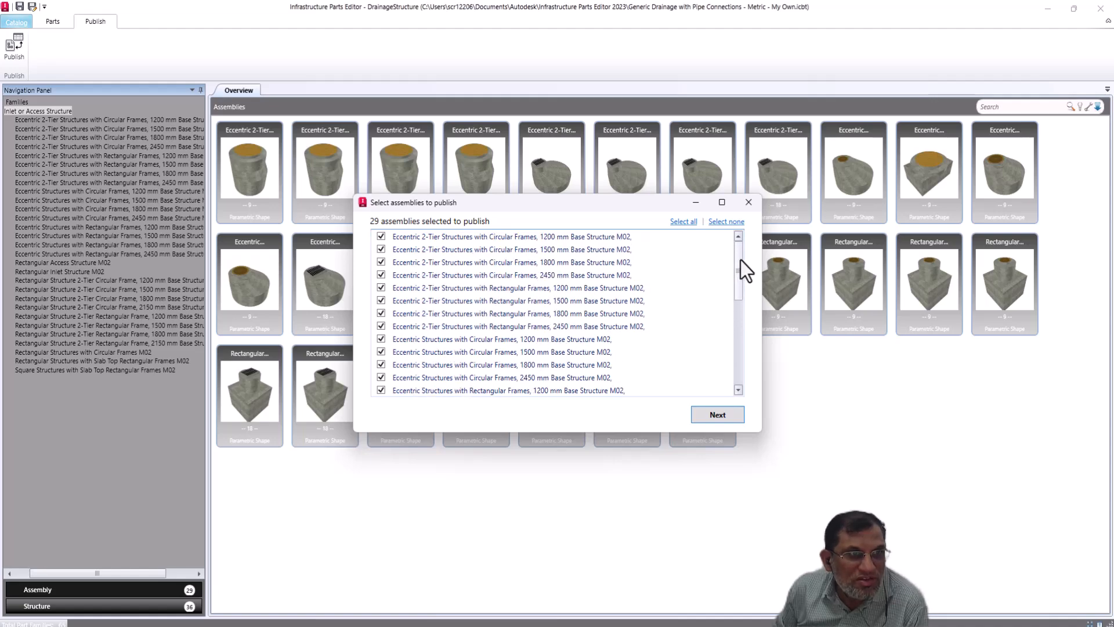
Step: Try limiting the publish selection to the 1800 mm and 2450 mm Eccentric 2-Tier Structures with Circular Frames
{"action": "left_click", "coordinate": [727, 223]}
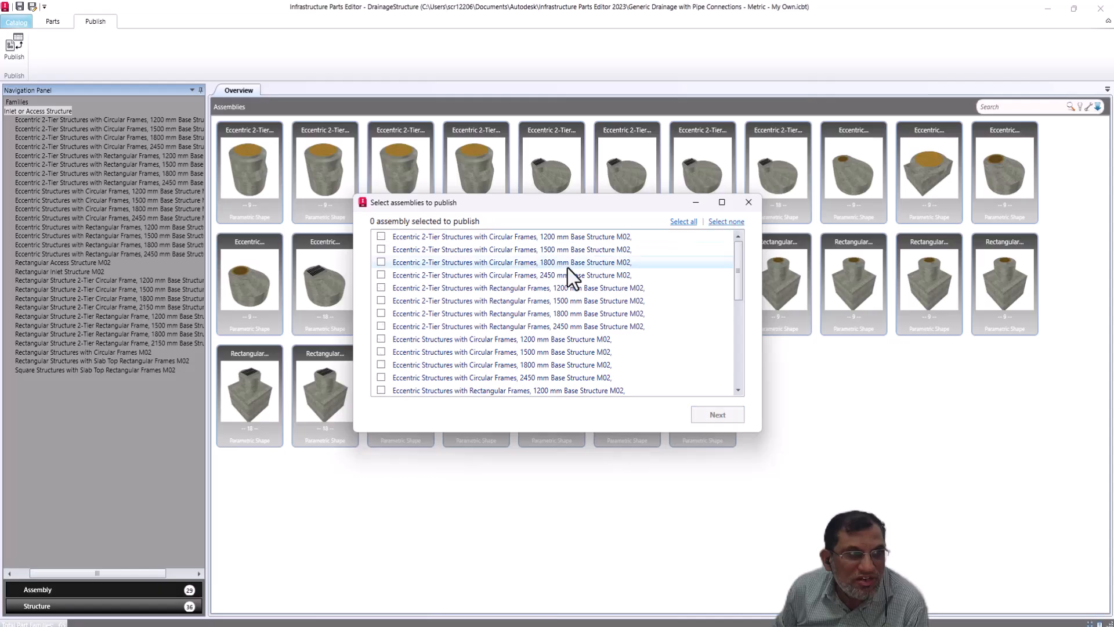
{"action": "left_click", "coordinate": [380, 263]}
{"action": "left_click", "coordinate": [381, 275]}
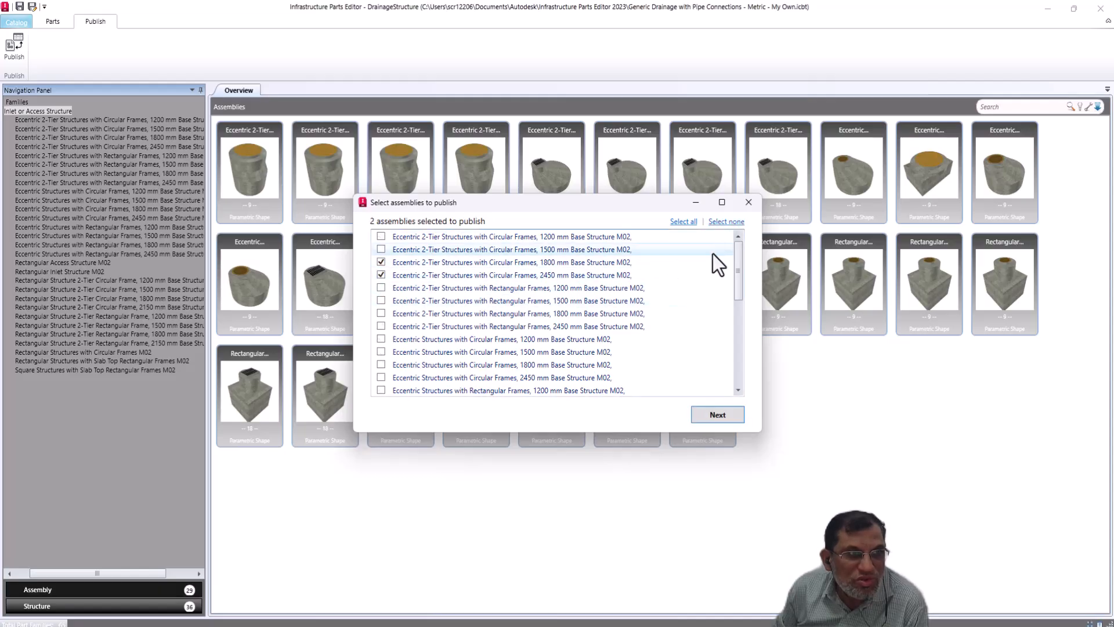
Step: Select all the assemblies for publishing and proceed to the publish destination settings
{"action": "left_click", "coordinate": [681, 223]}
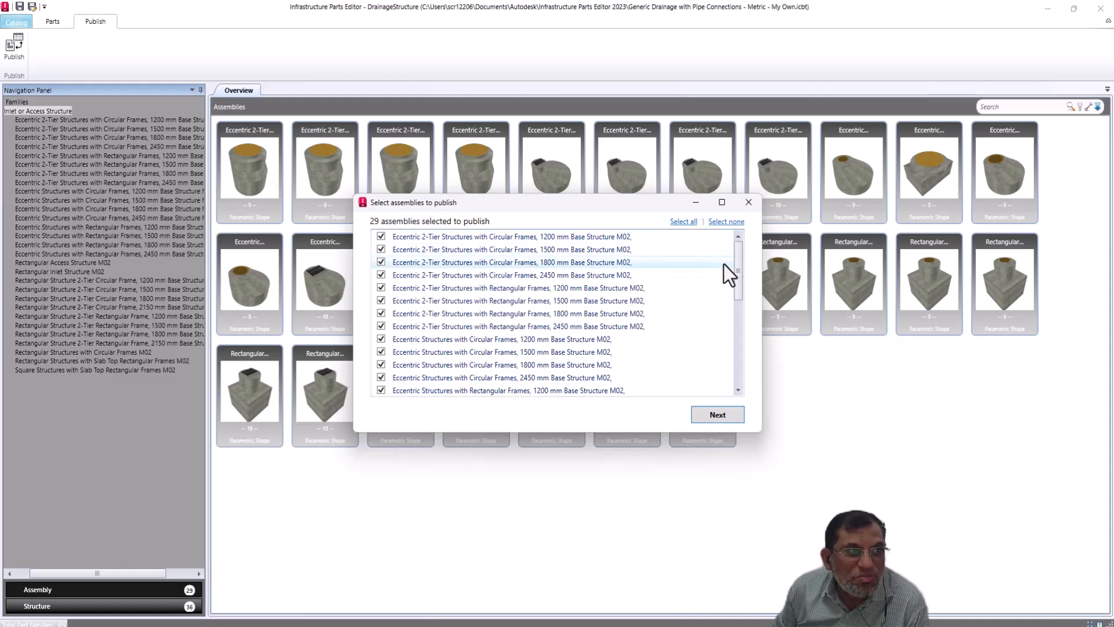
{"action": "mouse_move", "coordinate": [736, 265]}
{"action": "left_mouse_down"}
{"action": "mouse_move", "coordinate": [733, 357]}
{"action": "mouse_move", "coordinate": [726, 268]}
{"action": "left_mouse_up"}
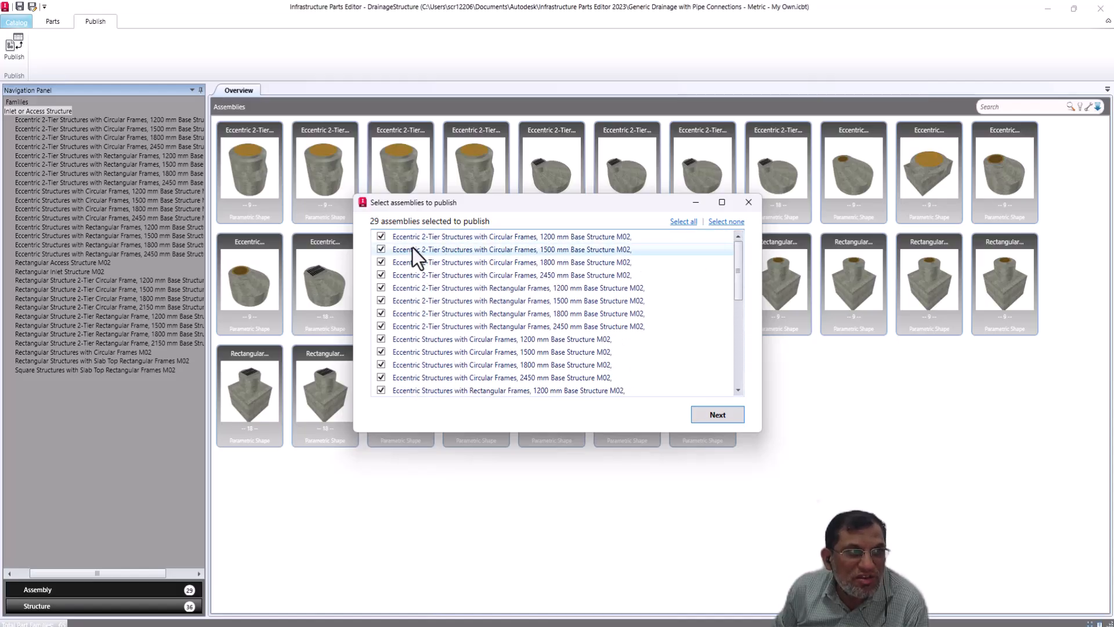
{"action": "left_click", "coordinate": [717, 414]}
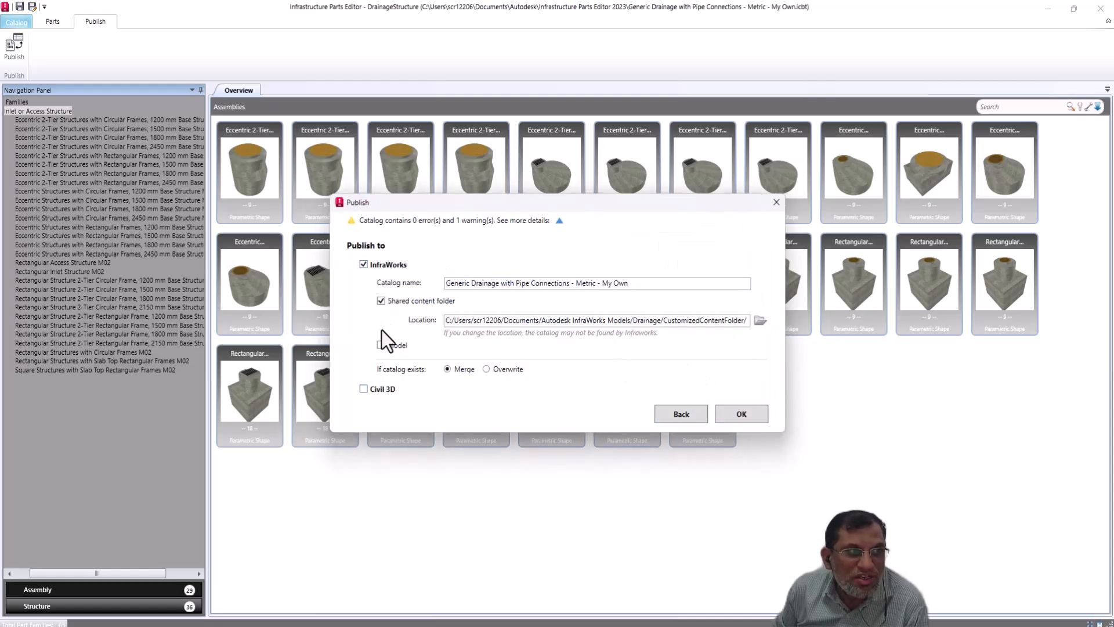
Step: Enable publishing to Civil 3D and set its catalog location to the Desktop folder
{"action": "left_click", "coordinate": [363, 389]}
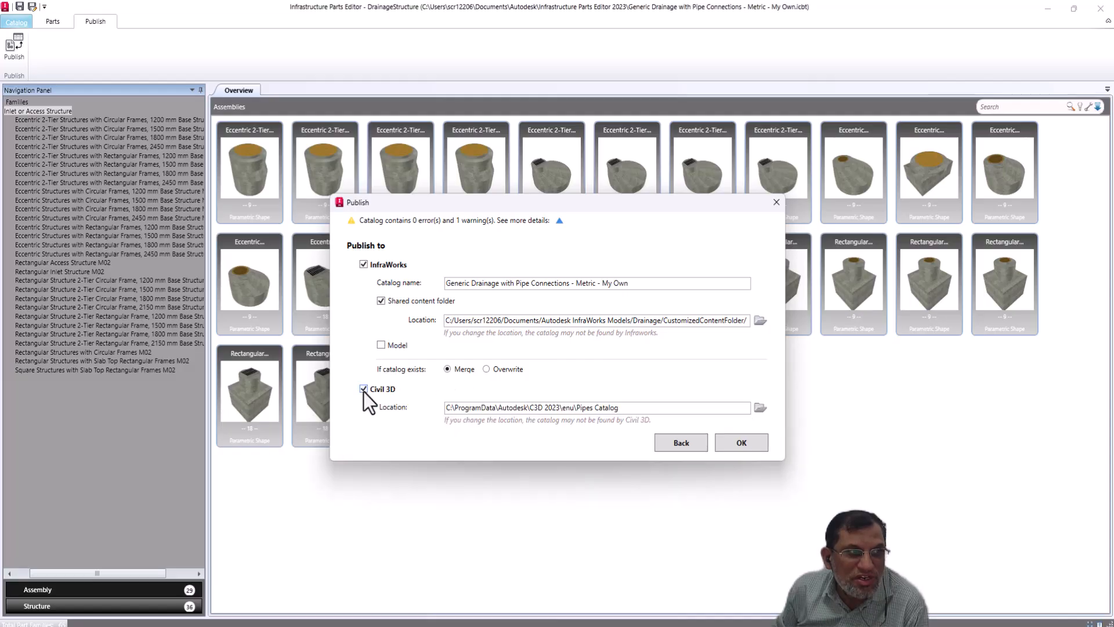
{"action": "left_click", "coordinate": [760, 408]}
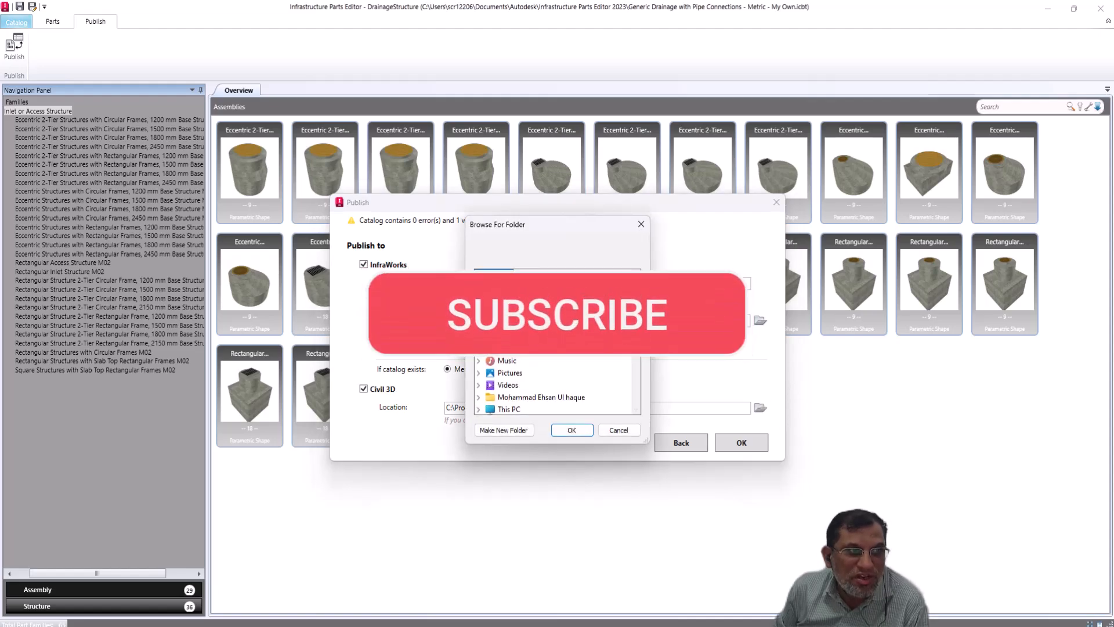
{"action": "left_click", "coordinate": [510, 324]}
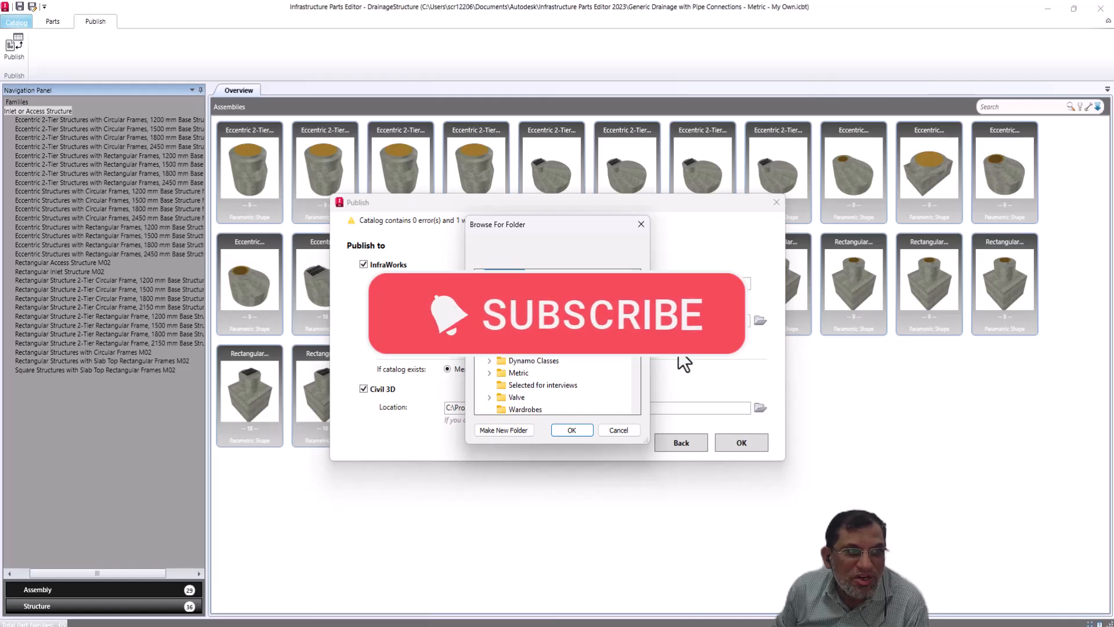
{"action": "left_click", "coordinate": [572, 430]}
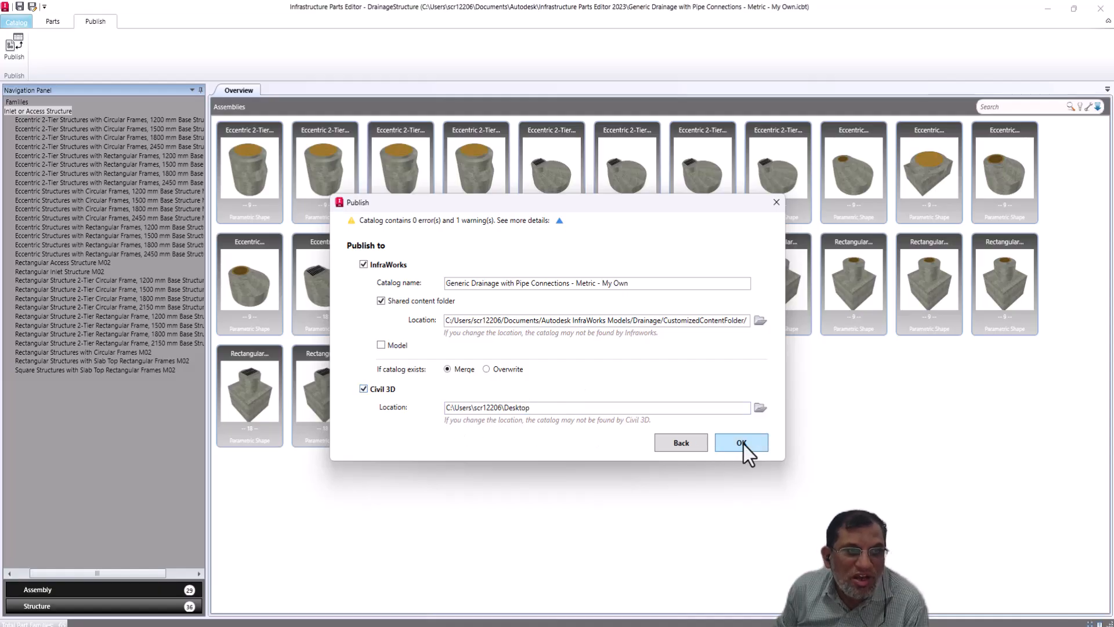
Step: Exclude InfraWorks and its shared content folder from the publish targets, publish the catalog to Civil 3D only, and dismiss the report
{"action": "left_click", "coordinate": [381, 301]}
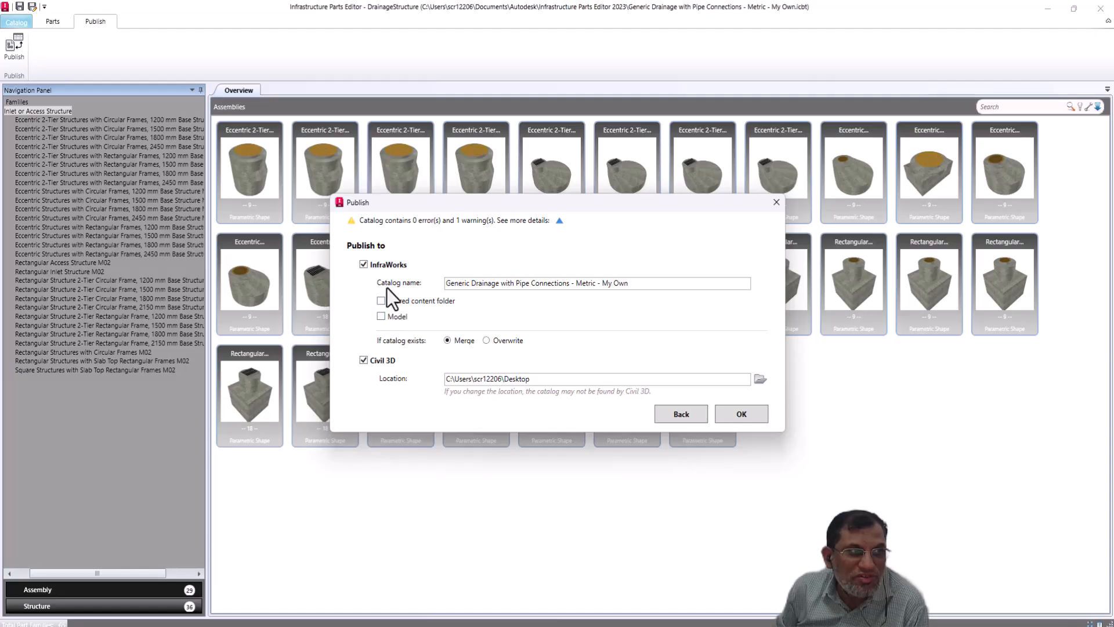
{"action": "left_click", "coordinate": [364, 265]}
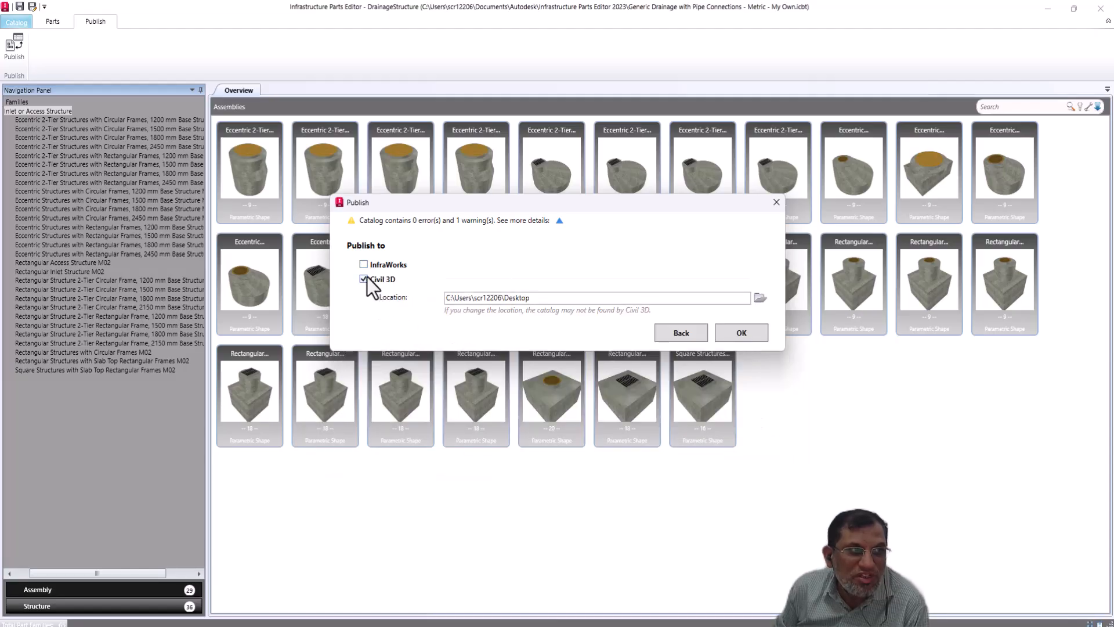
{"action": "left_click", "coordinate": [741, 334]}
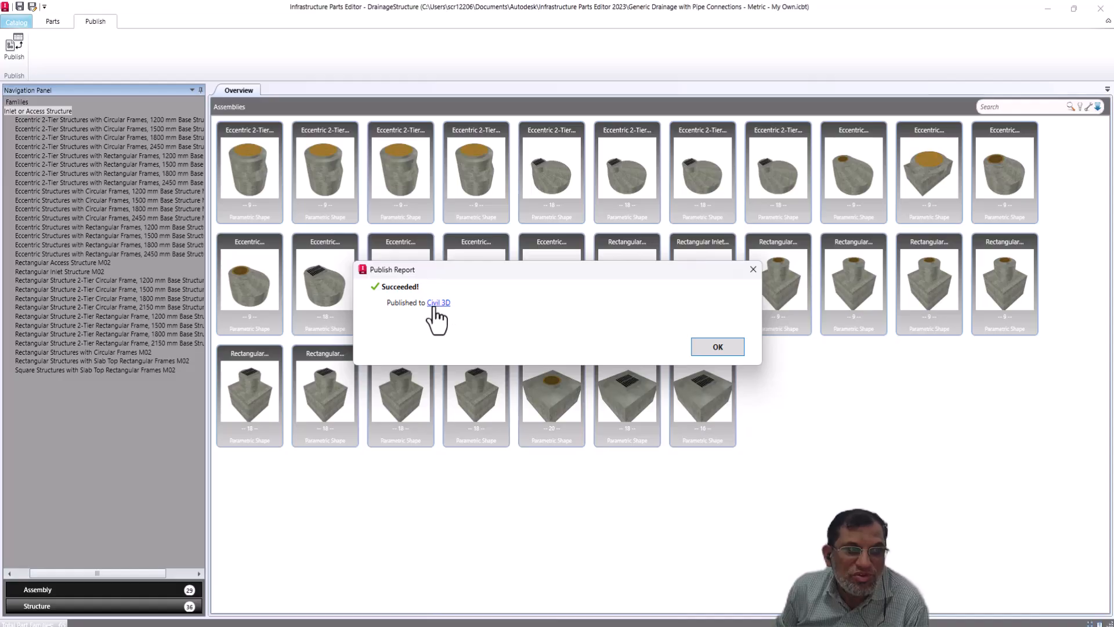
{"action": "left_click", "coordinate": [718, 351]}
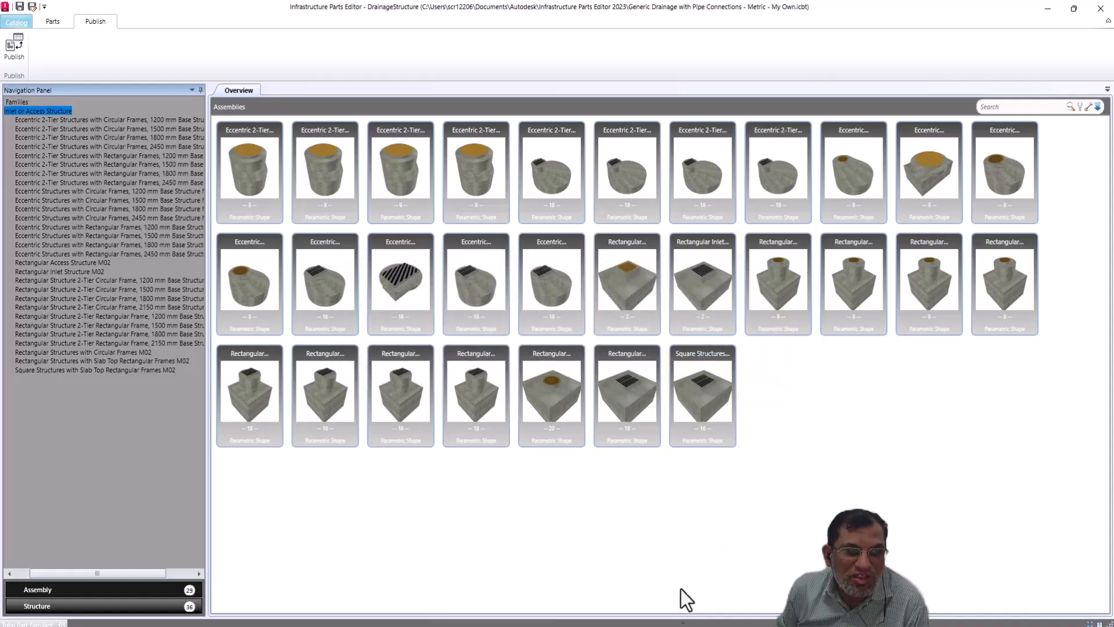
Step: Switch to File Explorer, find the published "Generic Drainage with Pipe Connections - Metric - My Own" folder on the Desktop and open it
{"action": "left_click", "coordinate": [621, 625]}
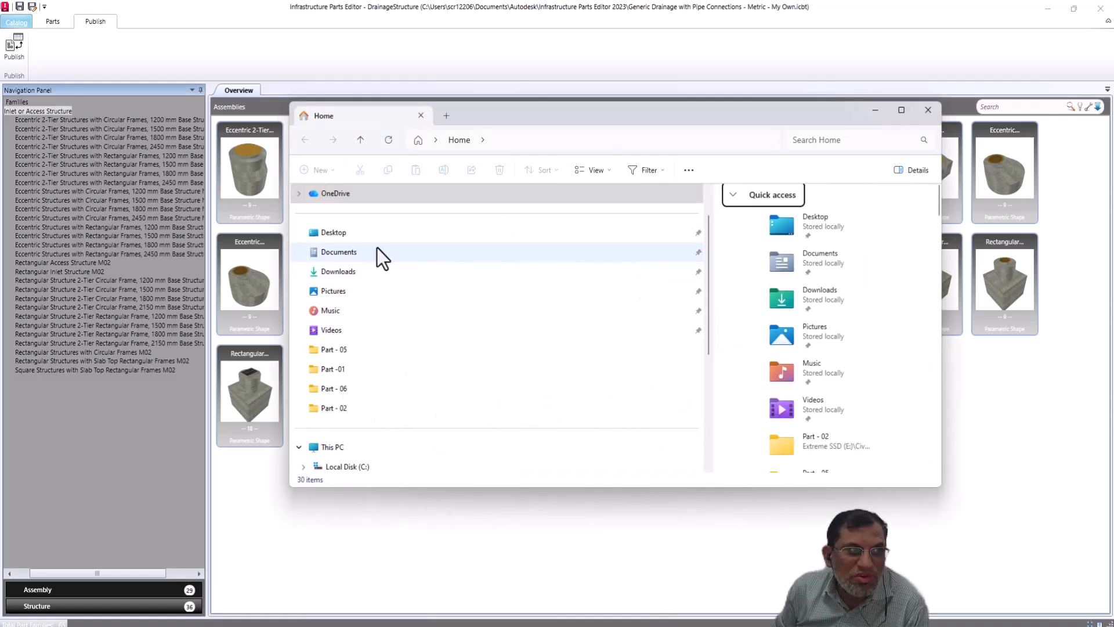
{"action": "left_click", "coordinate": [340, 233]}
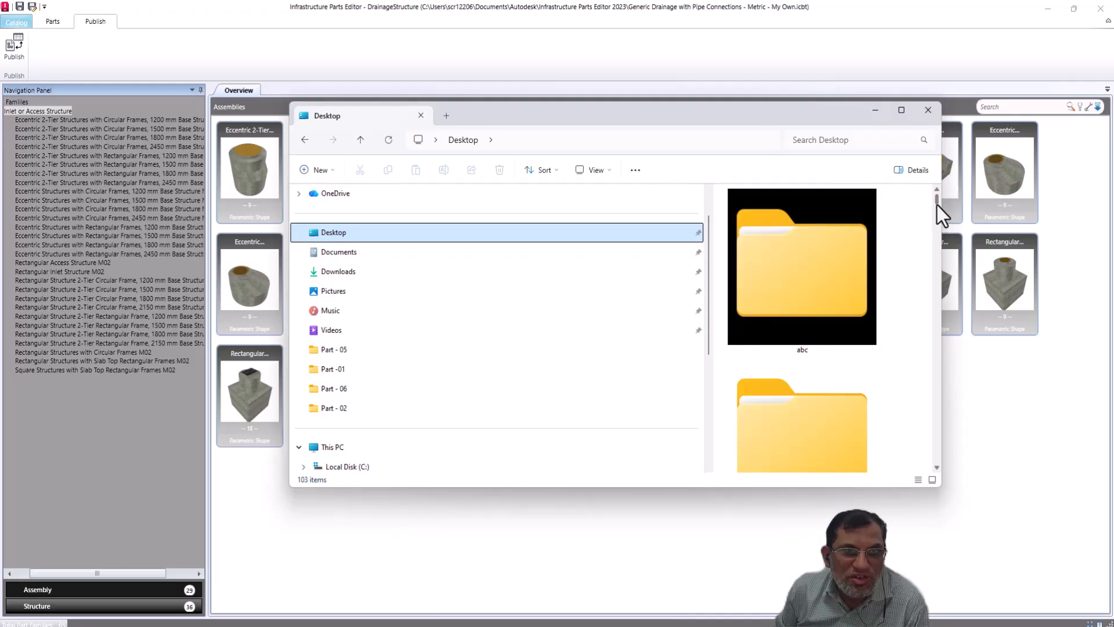
{"action": "left_click_drag", "start_coordinate": [937, 204], "coordinate": [935, 213]}
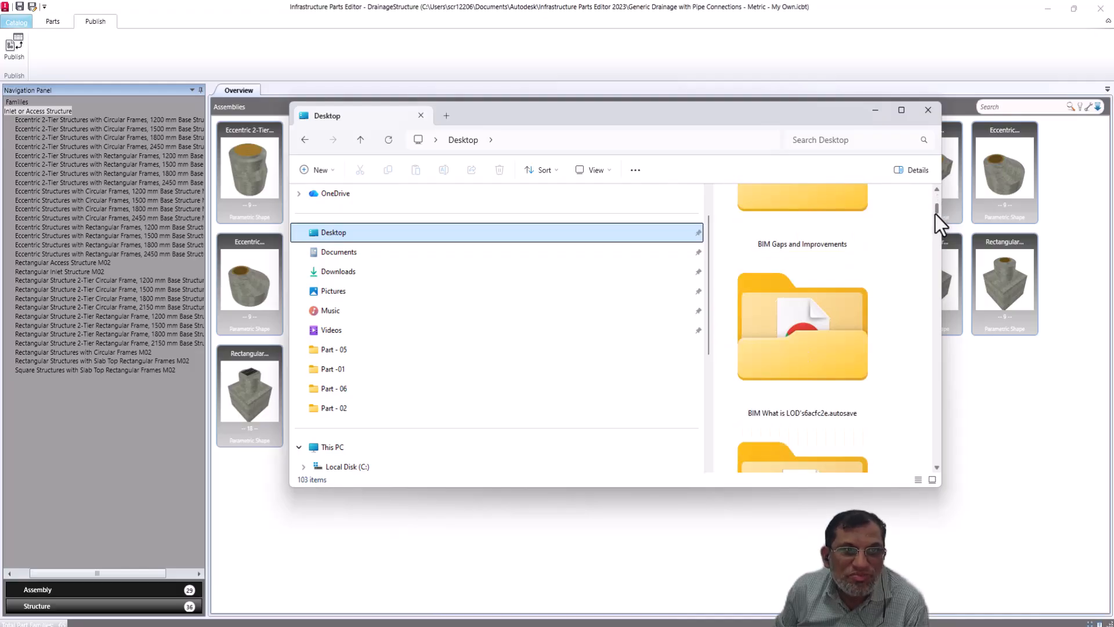
{"action": "left_click", "coordinate": [902, 110]}
{"action": "left_click_drag", "start_coordinate": [936, 163], "coordinate": [930, 253]}
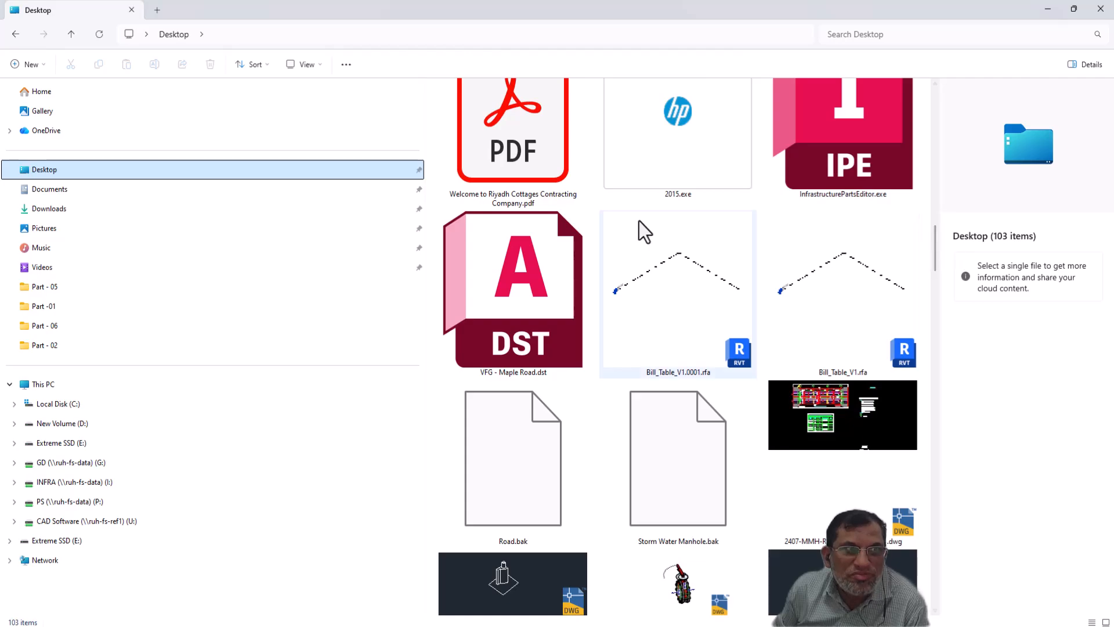
{"action": "left_click_drag", "start_coordinate": [935, 251], "coordinate": [924, 580]}
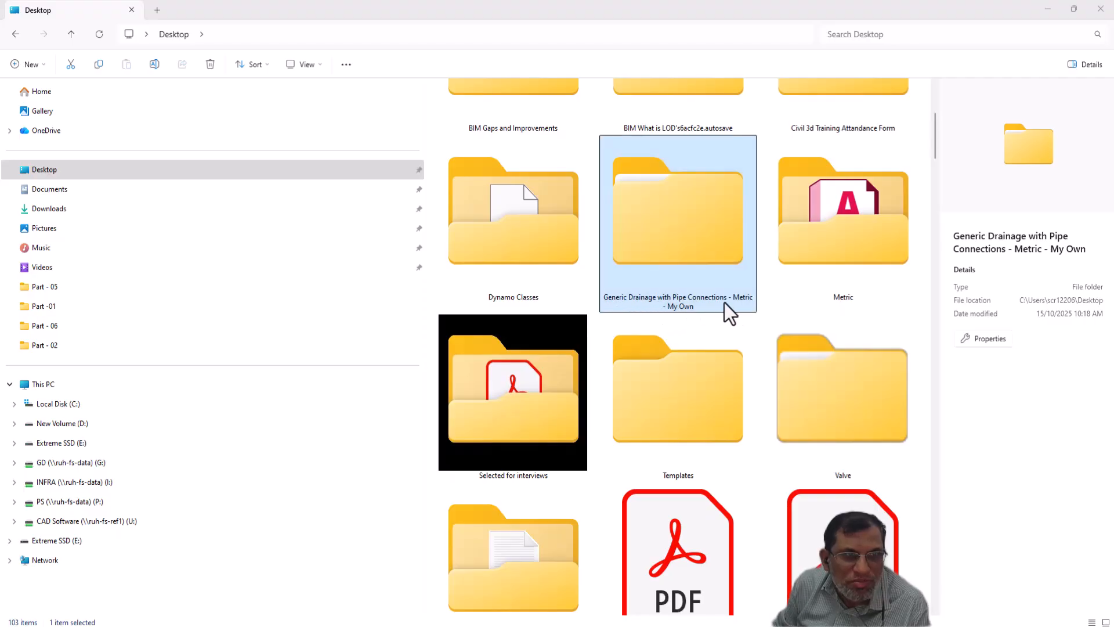
{"action": "double_click", "coordinate": [702, 229]}
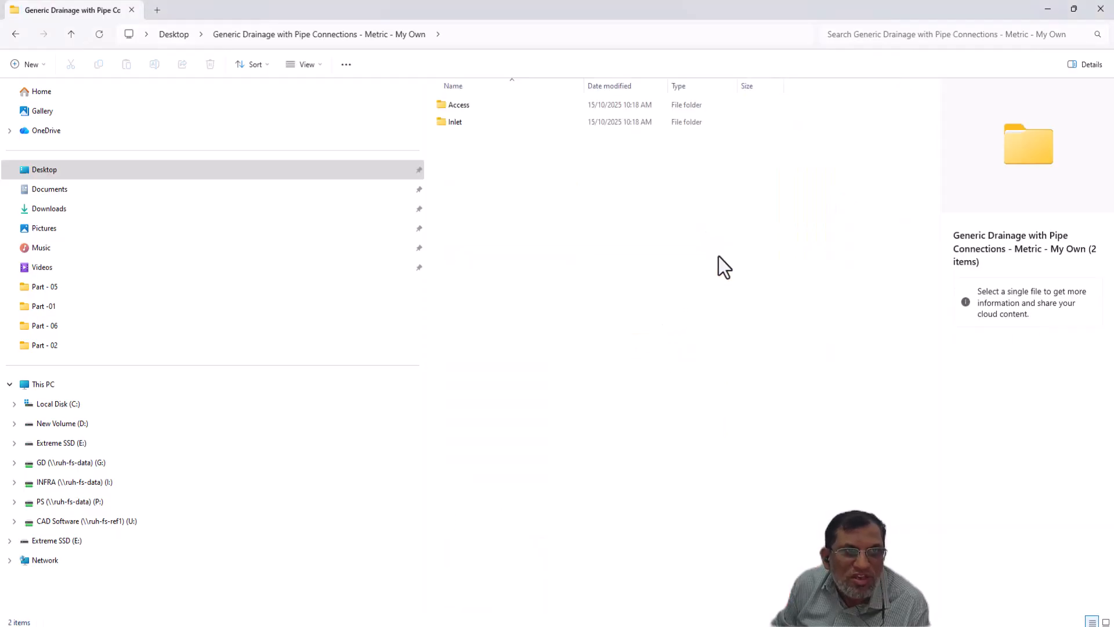